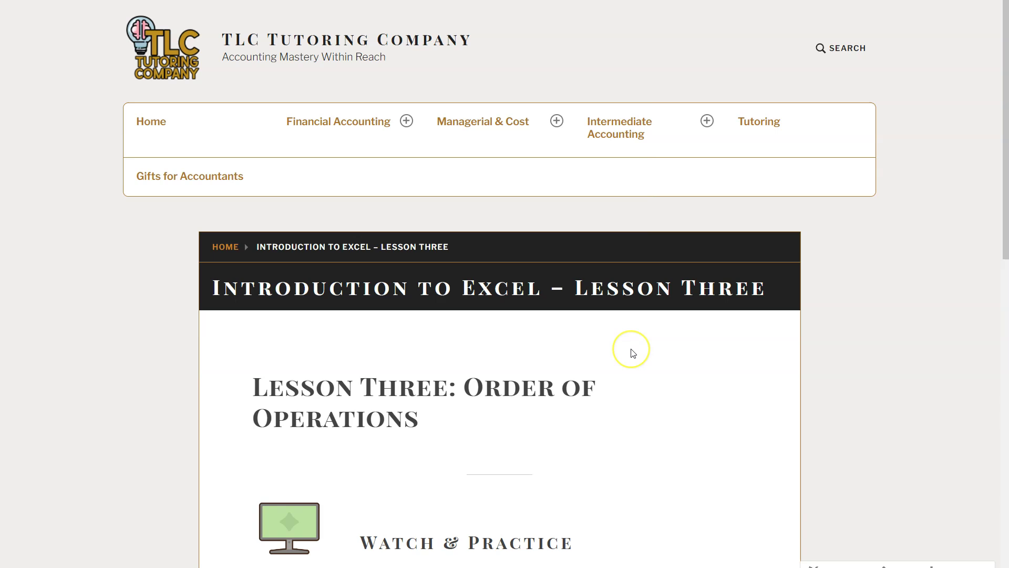
Scroll down the Lesson Three page and open the 'Introduction to Excel Spreadsheet' download
scroll(633, 353, down, 4)
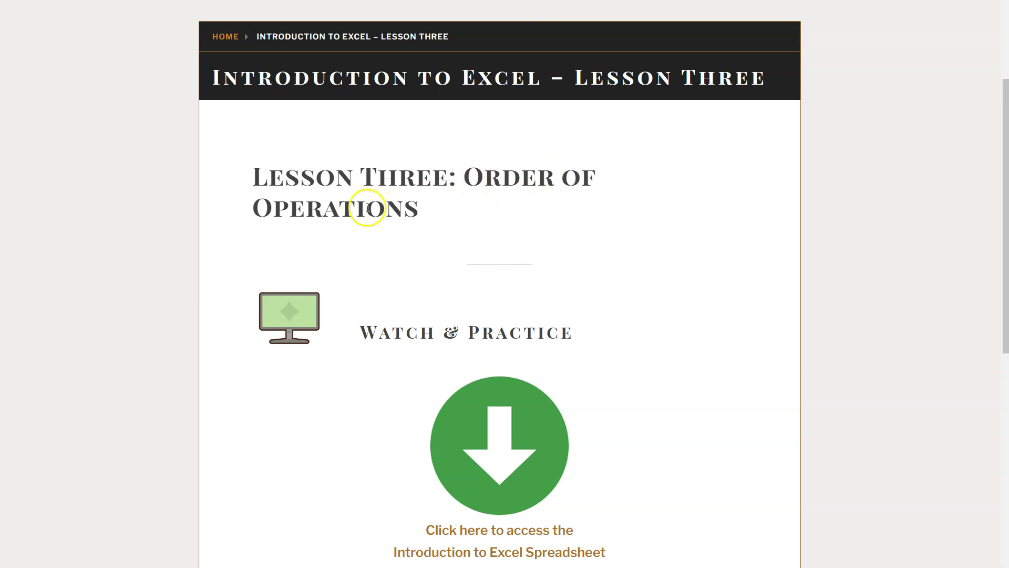
scroll(386, 208, down, 1)
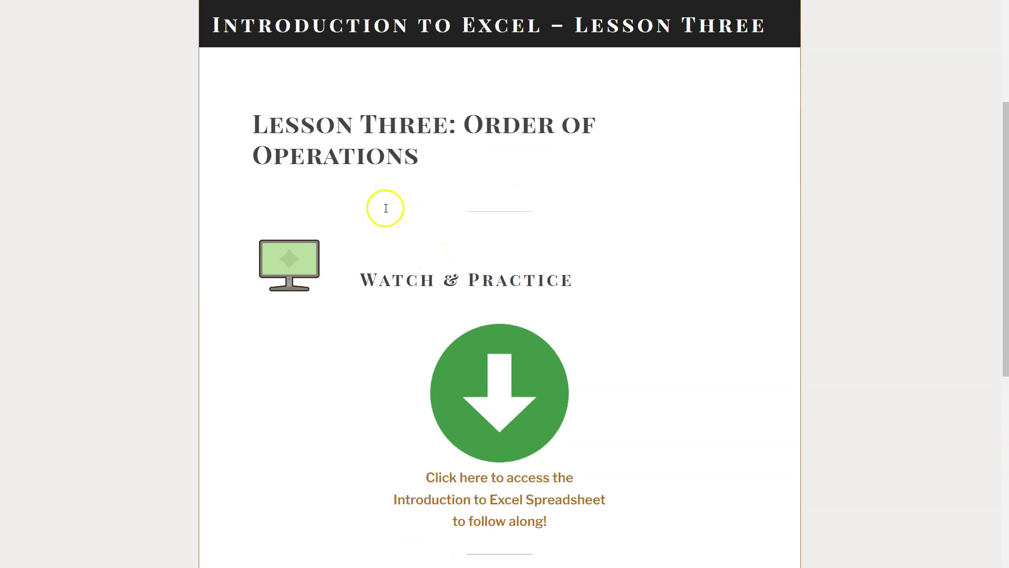
scroll(386, 208, down, 1)
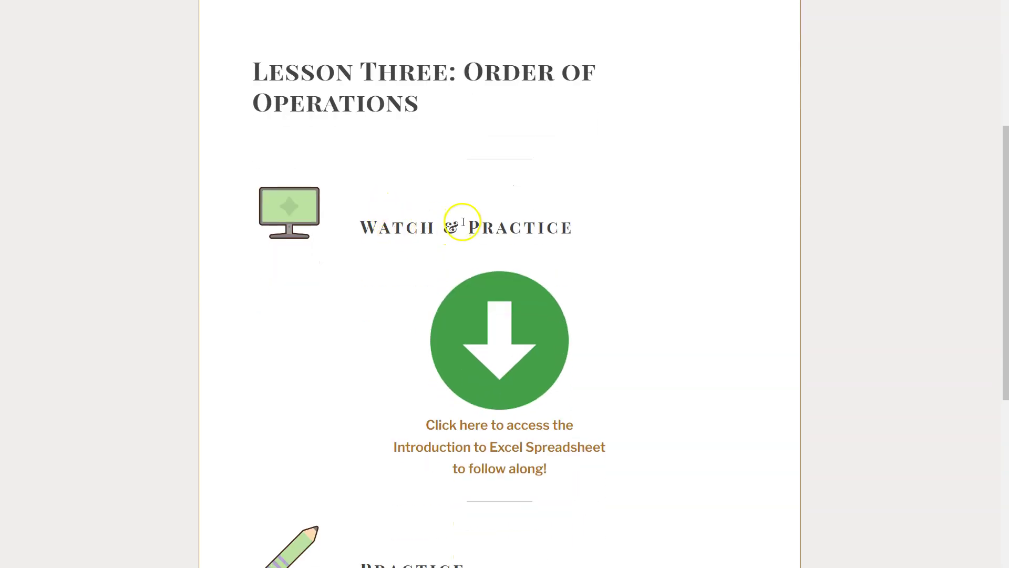
click(480, 451)
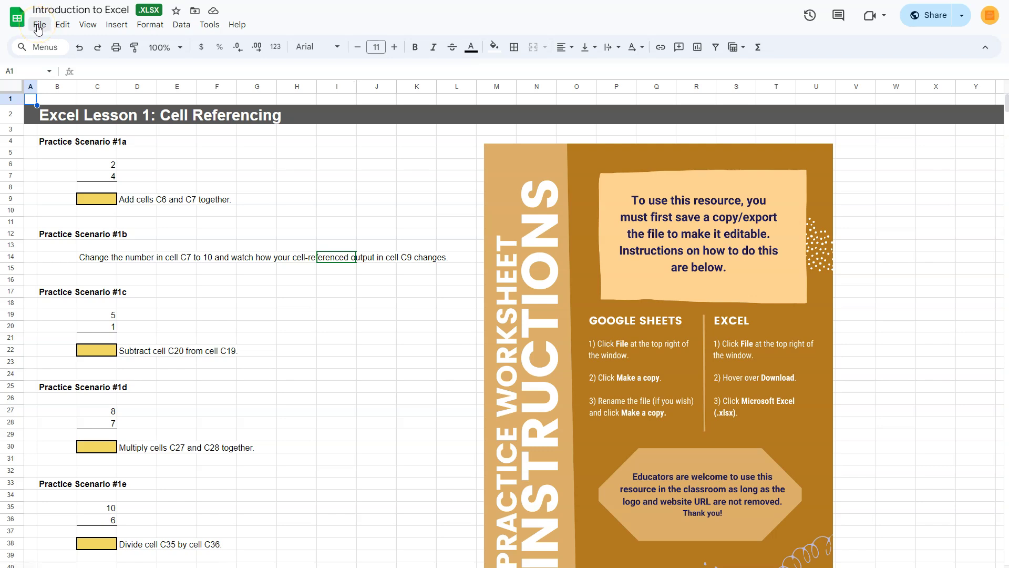
click(38, 25)
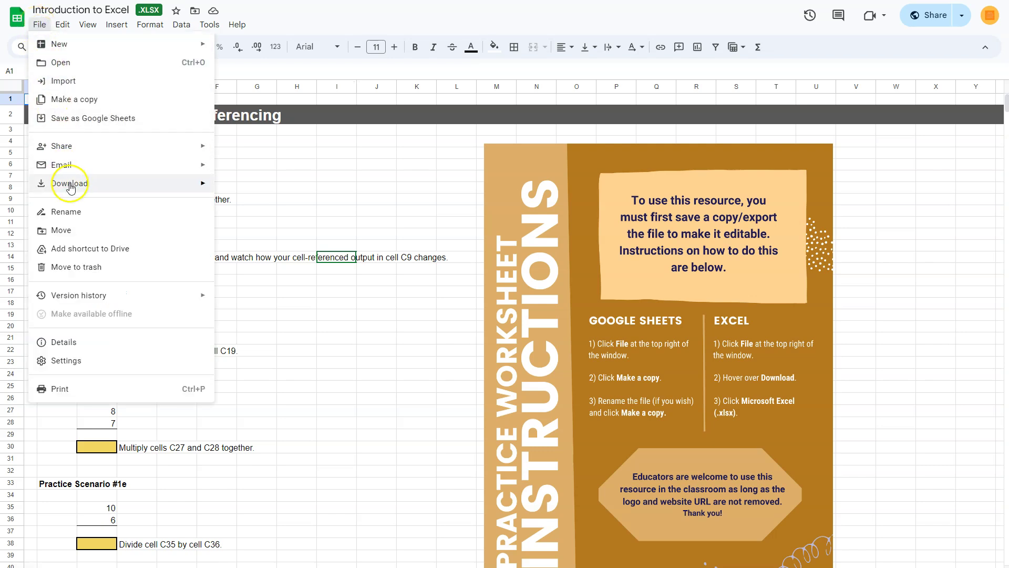
mouse_move(71, 190)
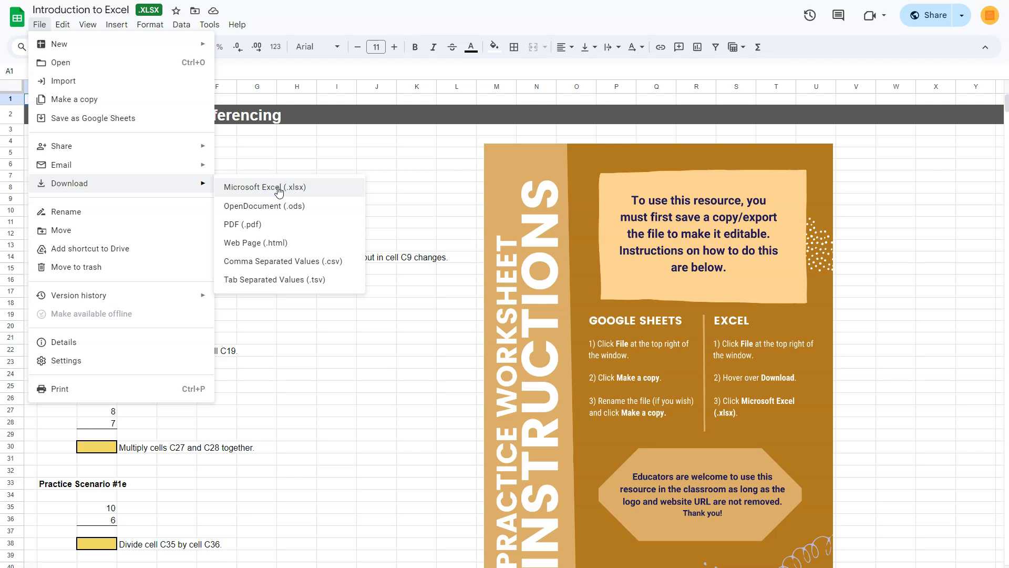
click(310, 387)
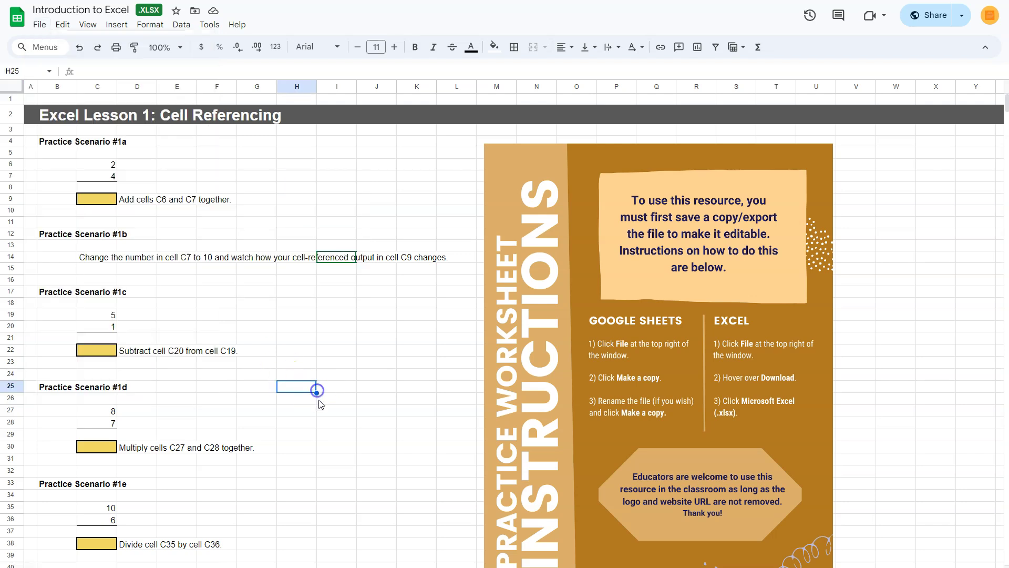
click(40, 26)
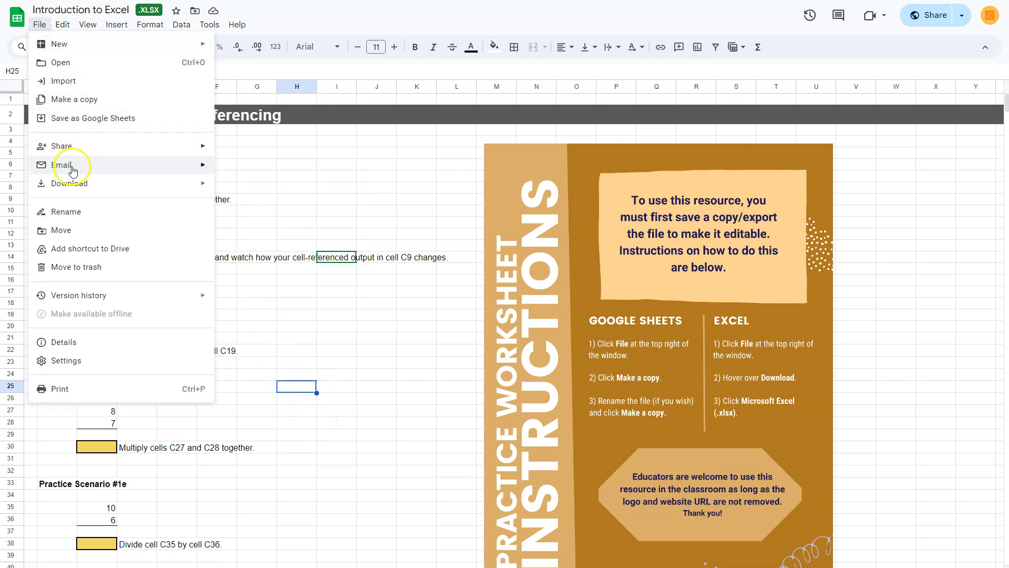
click(74, 184)
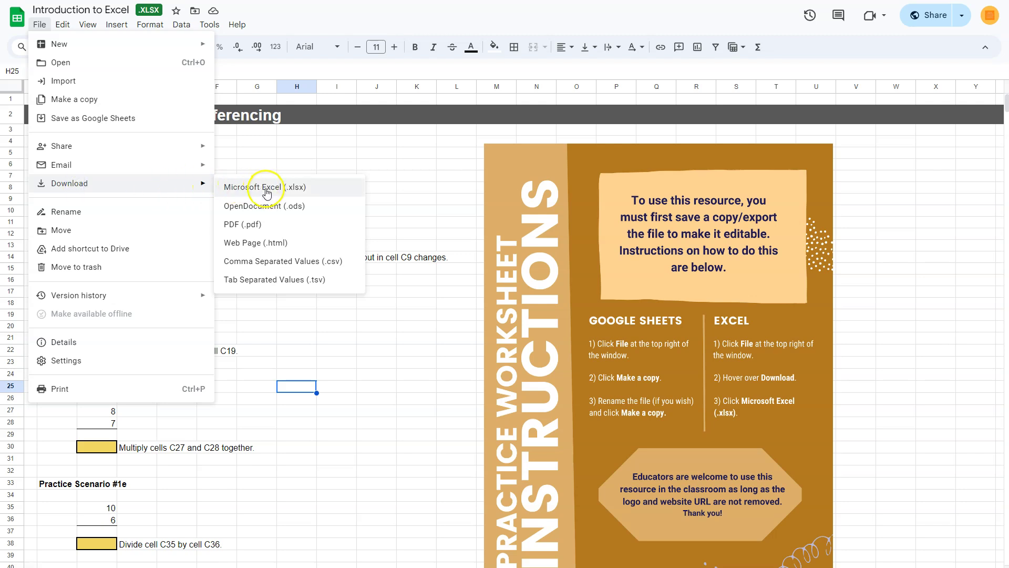
click(353, 164)
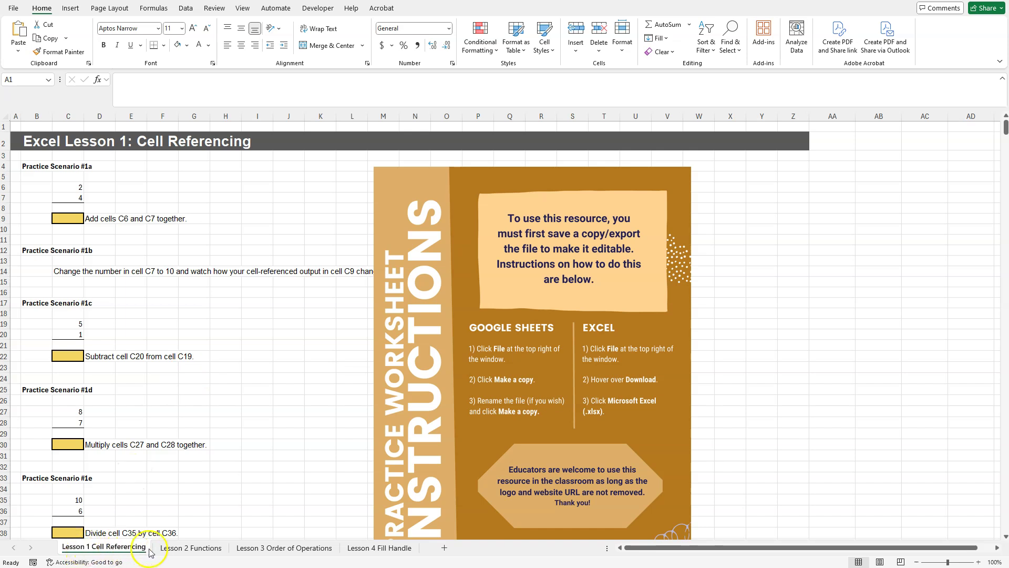
Switch to the Lesson 3 Order of Operations sheet and zoom to 160%
click(283, 549)
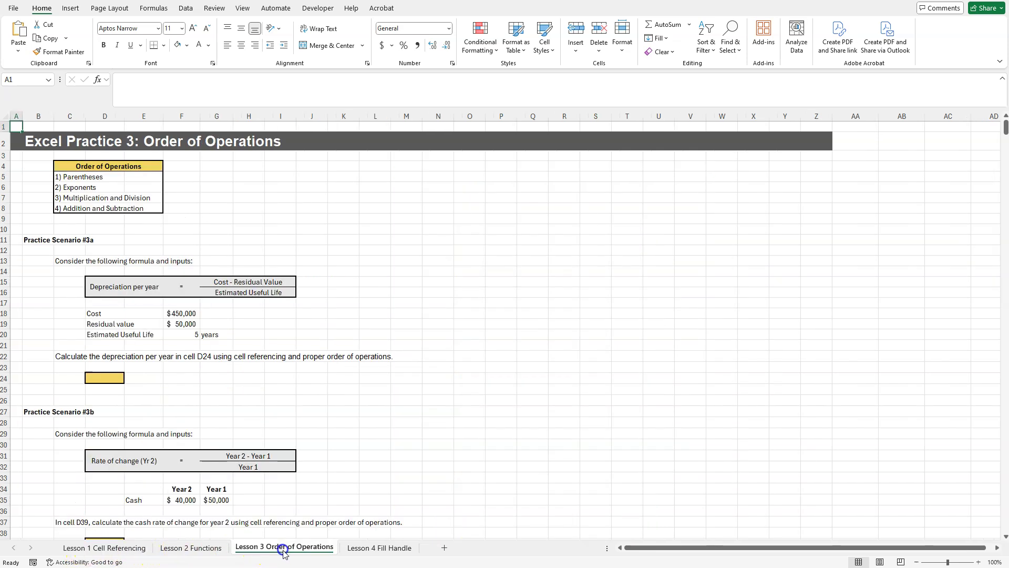
click(435, 345)
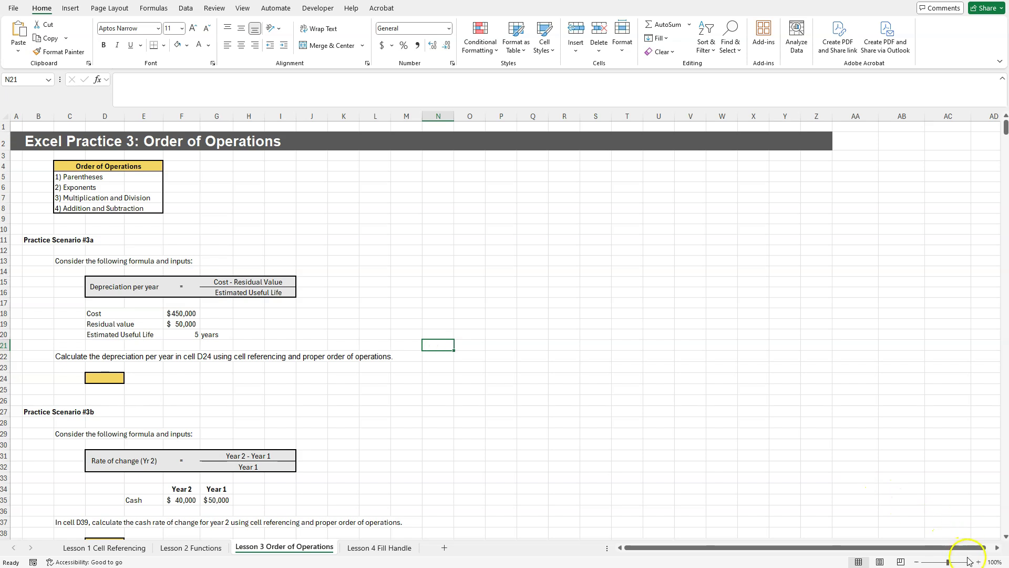
click(978, 562)
click(978, 562)
click(979, 562)
click(979, 562)
click(979, 562)
click(978, 561)
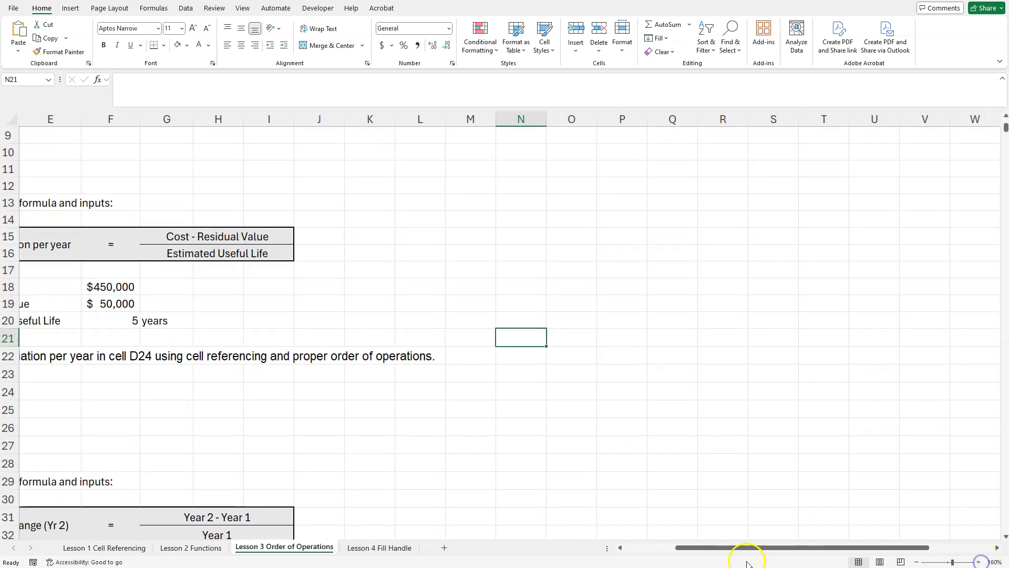
drag(695, 549, 471, 534)
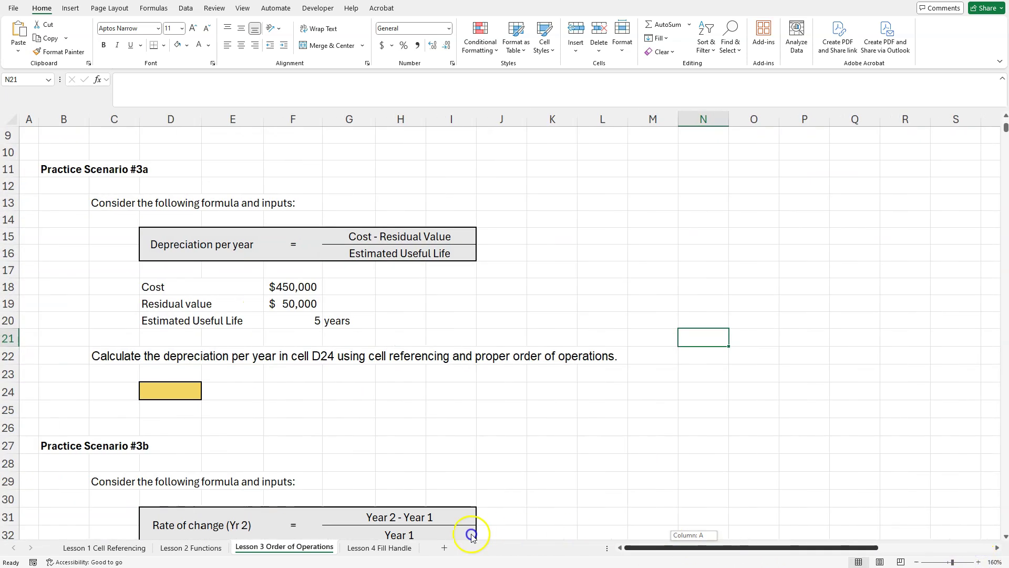
Enter PEMDAS in cell G4 beside the Order of Operations table
click(325, 388)
scroll(361, 423, up, 3)
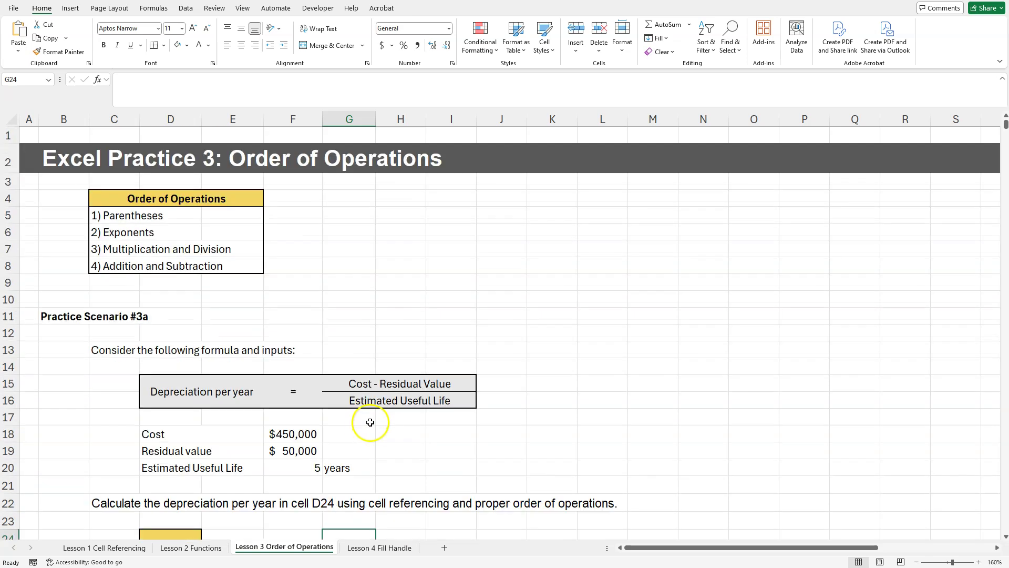
click(549, 279)
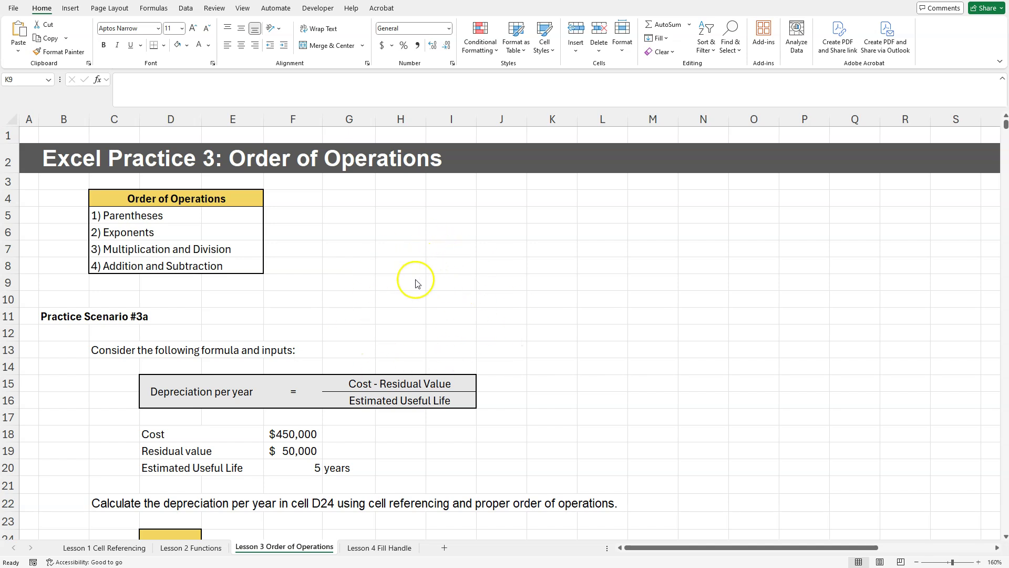
scroll(413, 290, down, 2)
scroll(412, 294, up, 2)
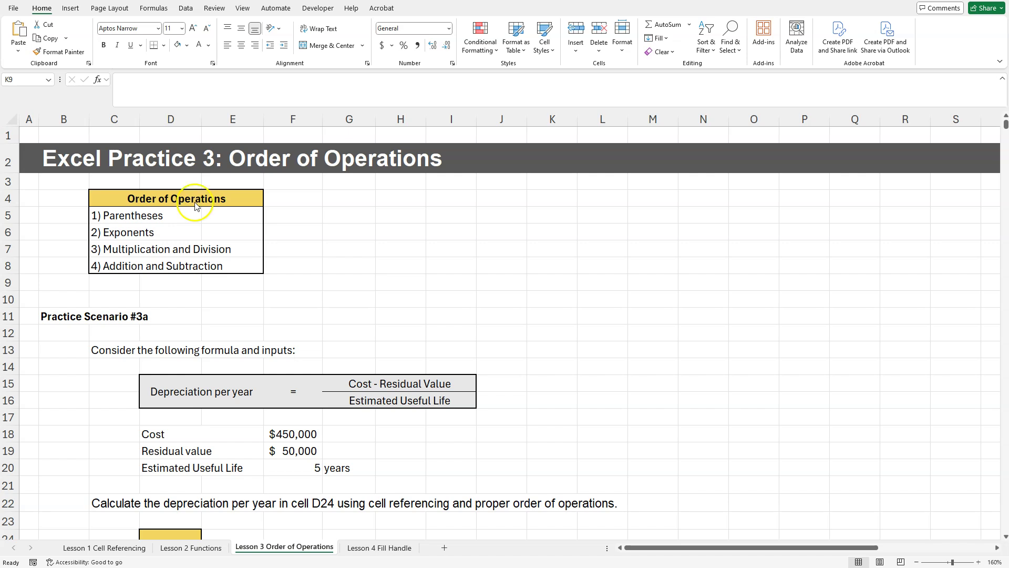
click(338, 202)
text(PEMDAS)
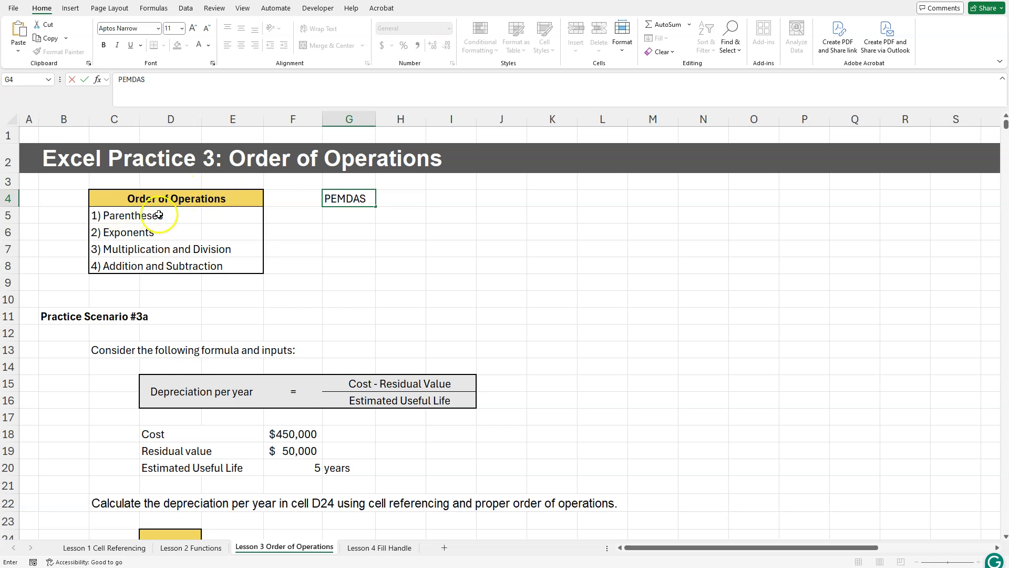
Highlight each row: Parentheses, Exponents, Multiplication and Division, Addition and Subtraction
click(138, 215)
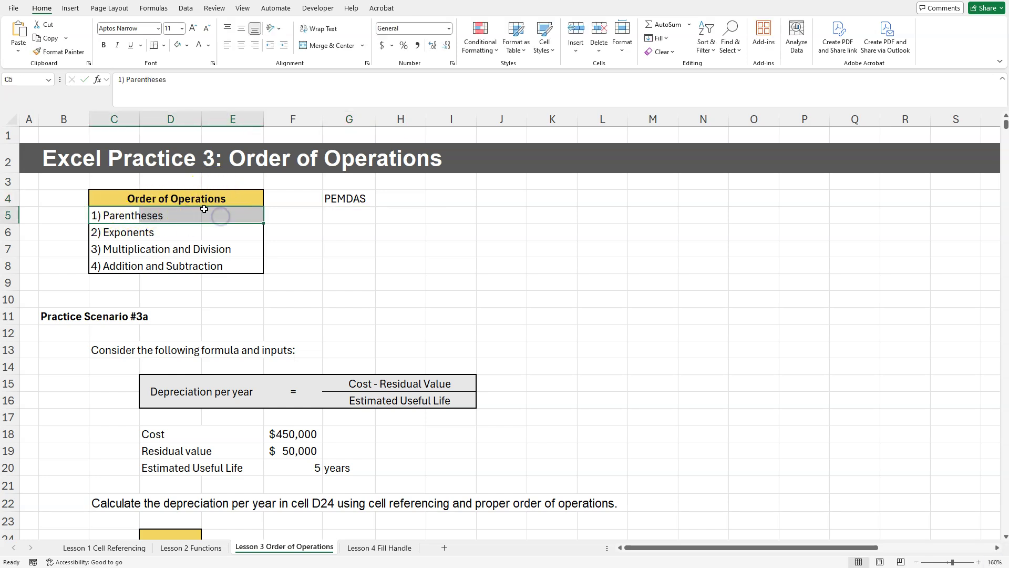
click(133, 229)
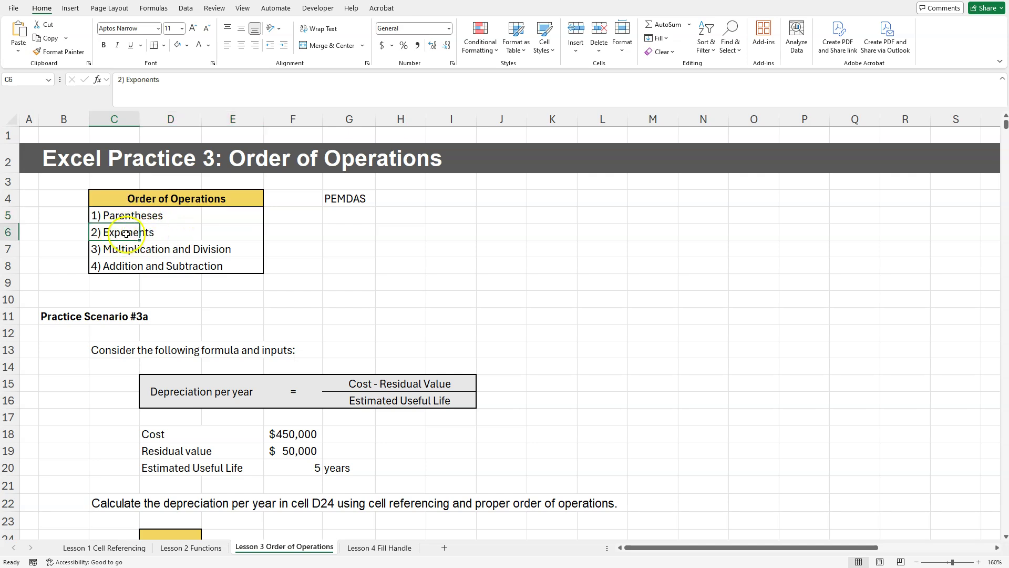
drag(139, 232, 225, 234)
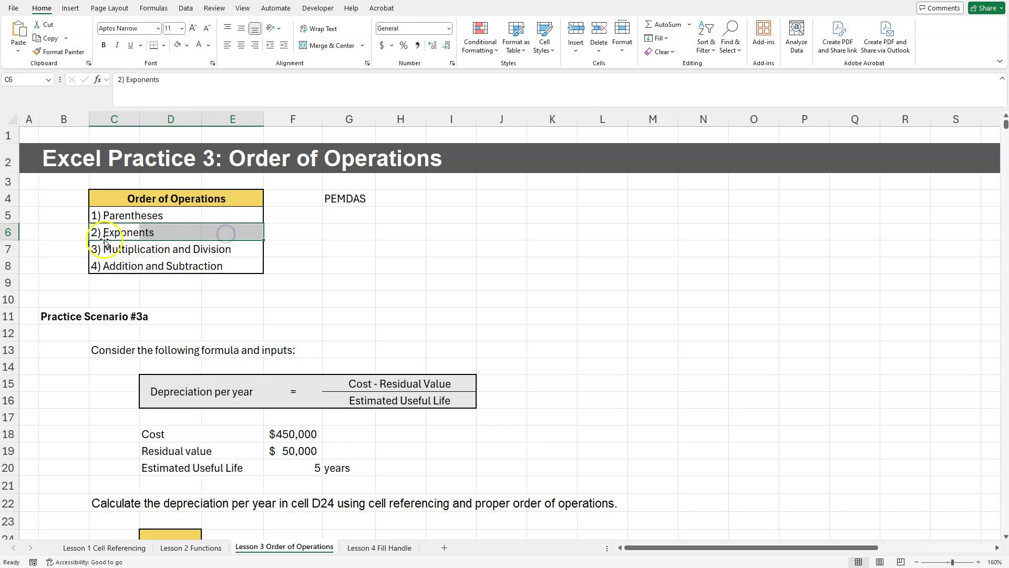
click(190, 232)
click(126, 245)
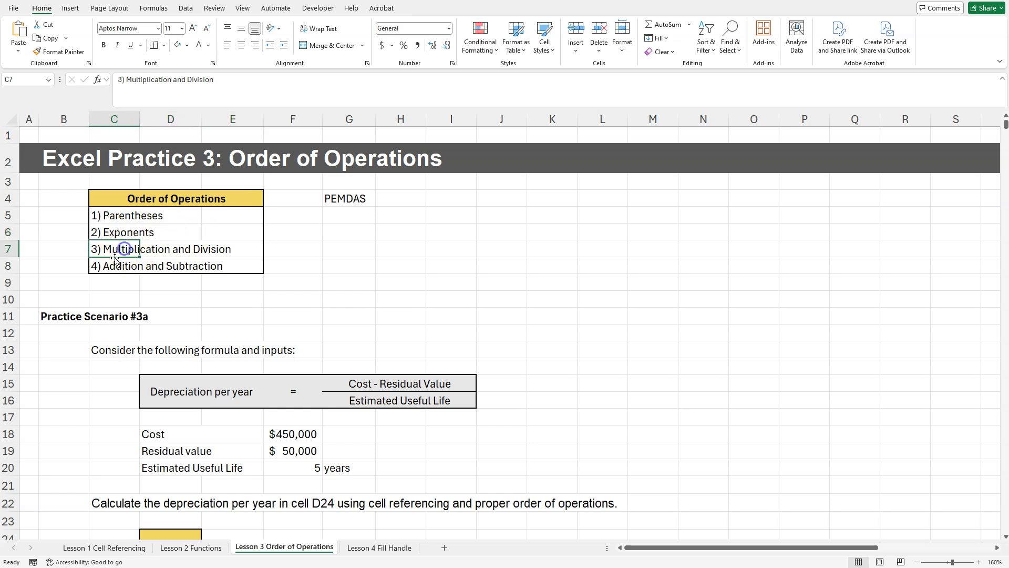
click(217, 249)
drag(131, 250, 210, 251)
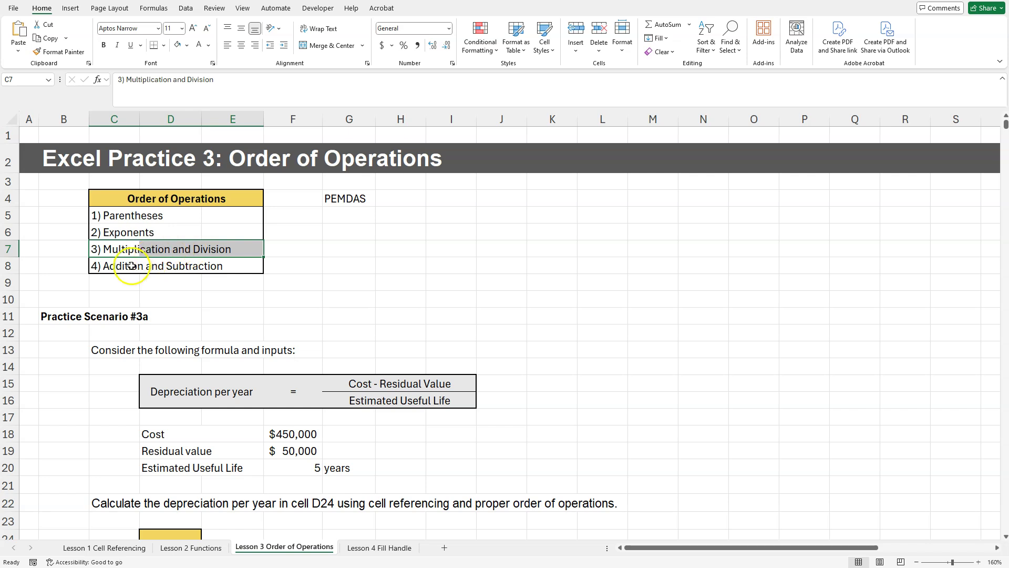
drag(131, 265, 205, 265)
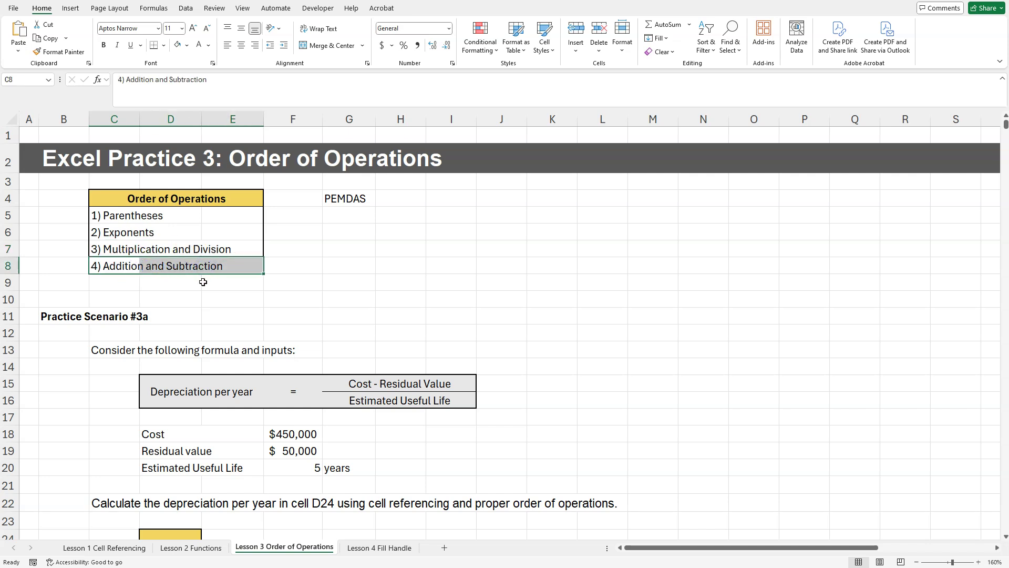
click(203, 282)
click(257, 296)
click(391, 215)
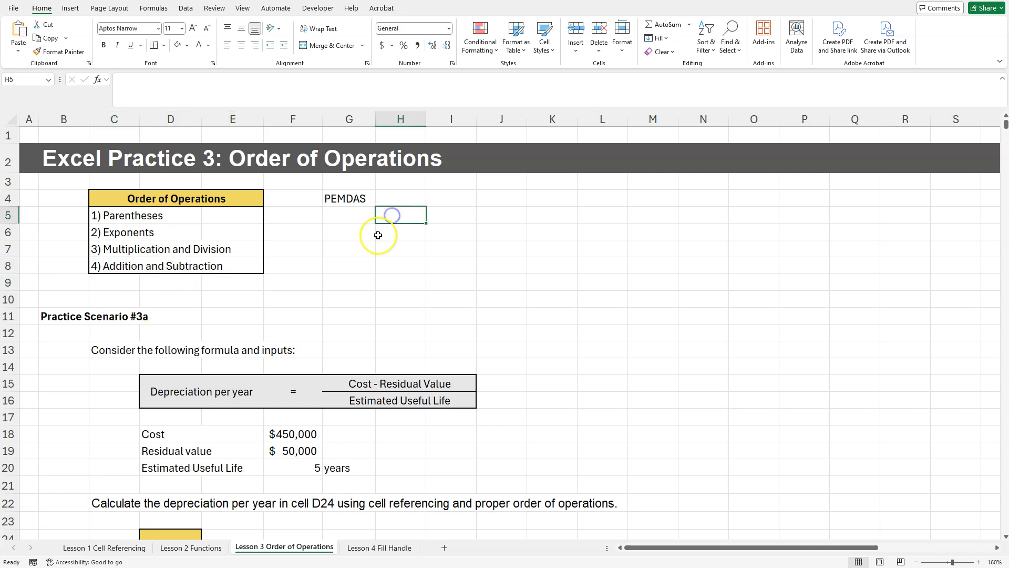
scroll(378, 235, down, 2)
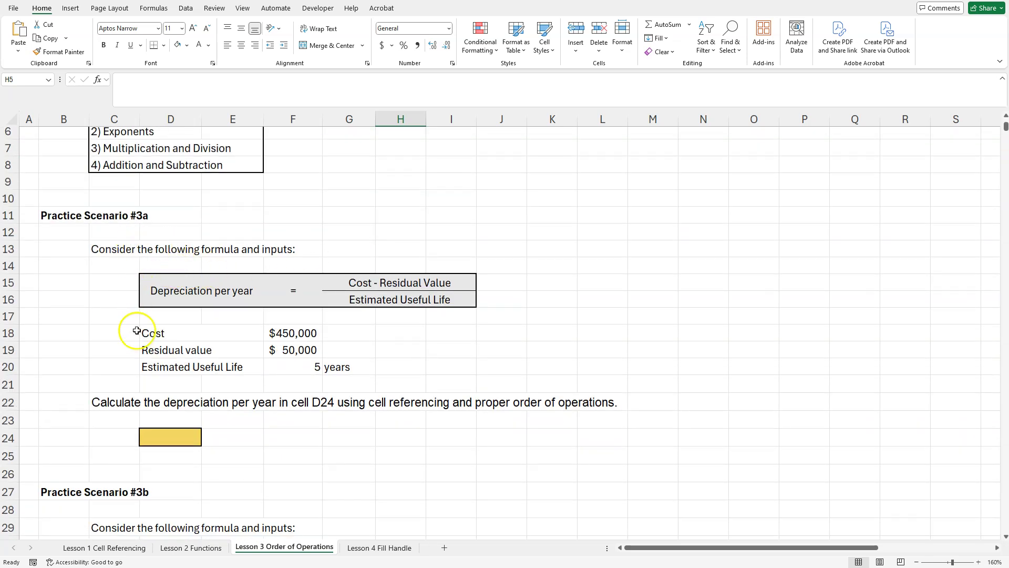
scroll(158, 229, up, 1)
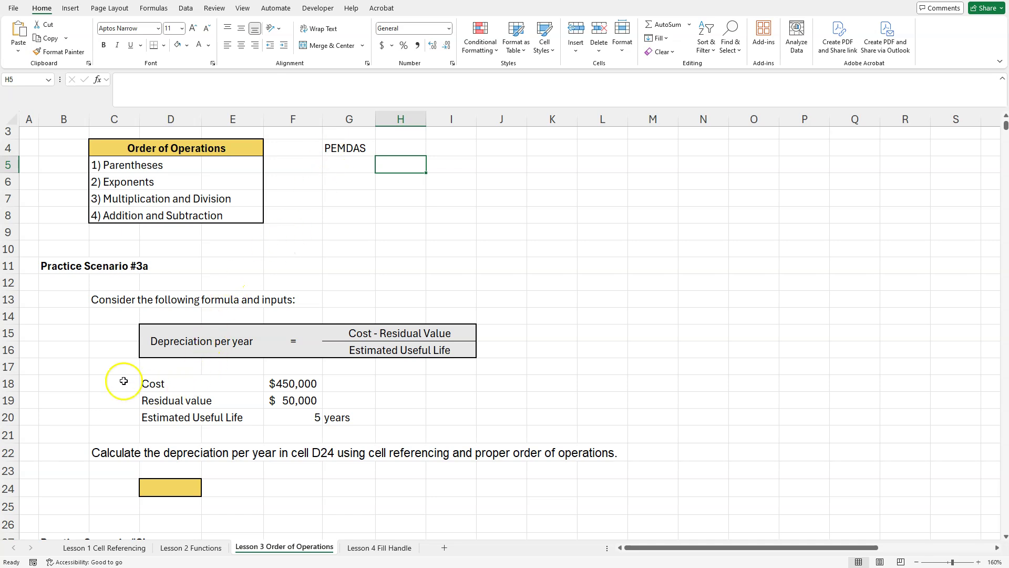
scroll(124, 381, down, 1)
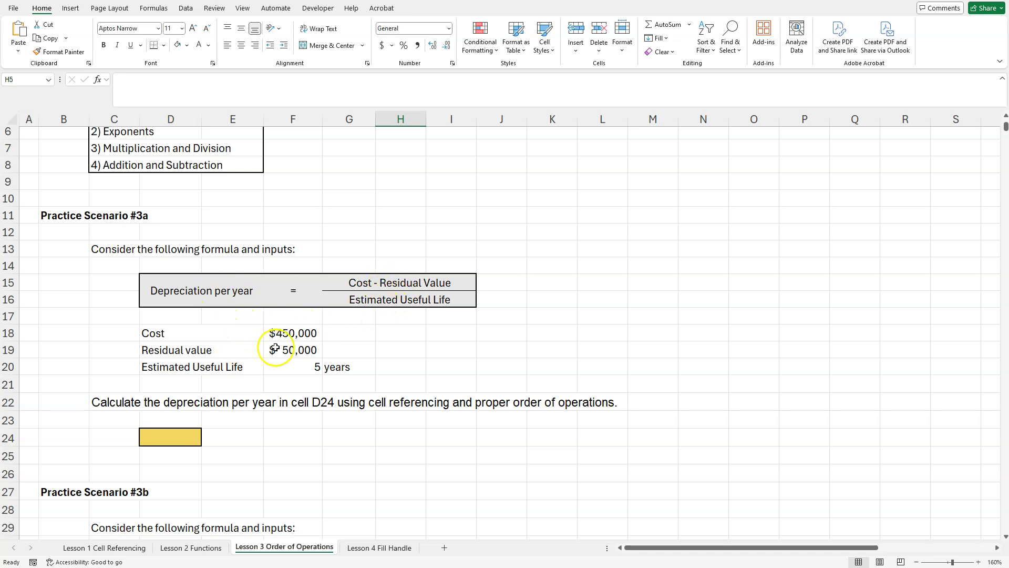
drag(282, 333, 285, 365)
click(250, 350)
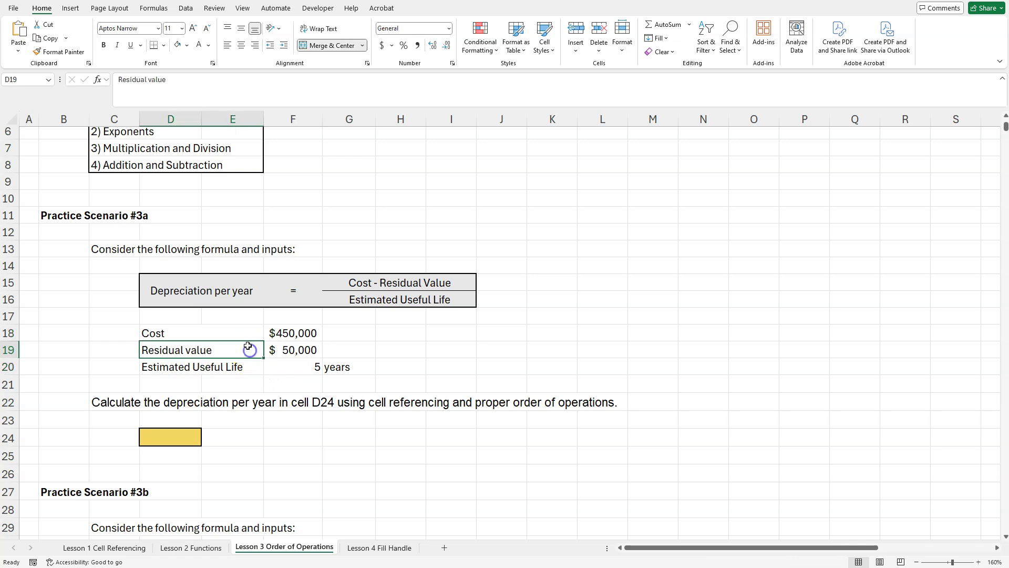
click(282, 332)
click(237, 348)
click(289, 348)
click(242, 367)
click(286, 366)
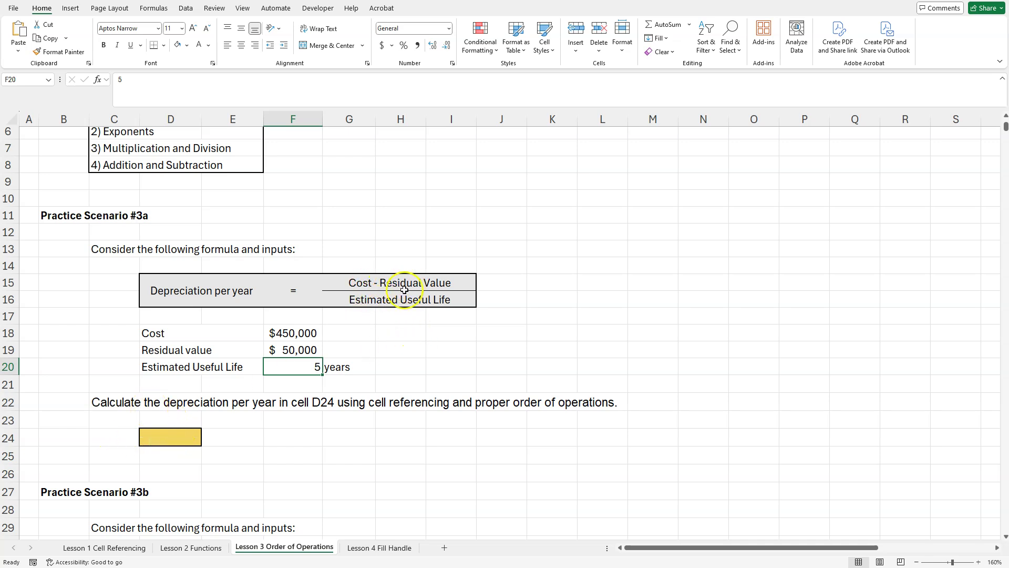
drag(184, 331, 311, 368)
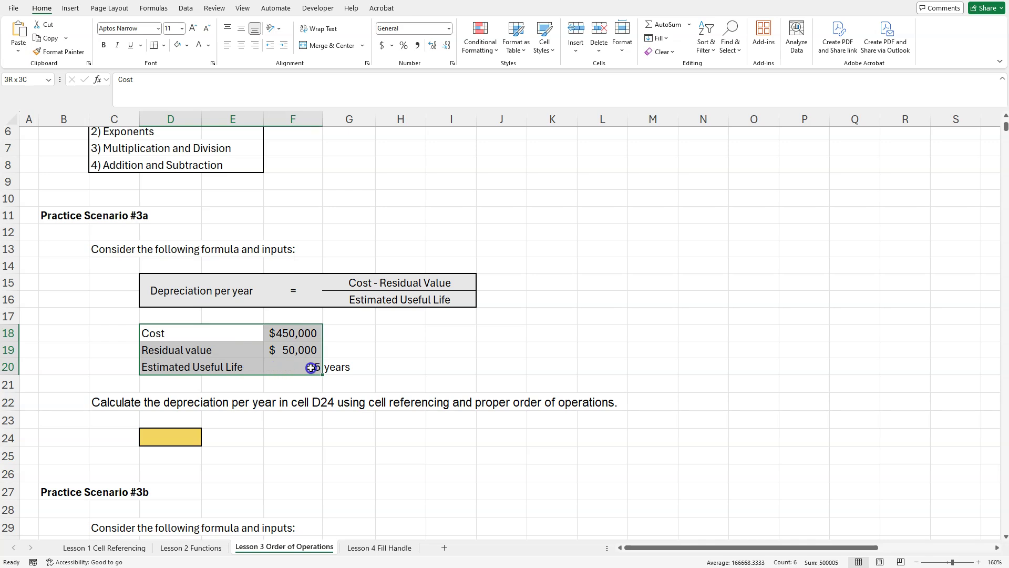
click(177, 437)
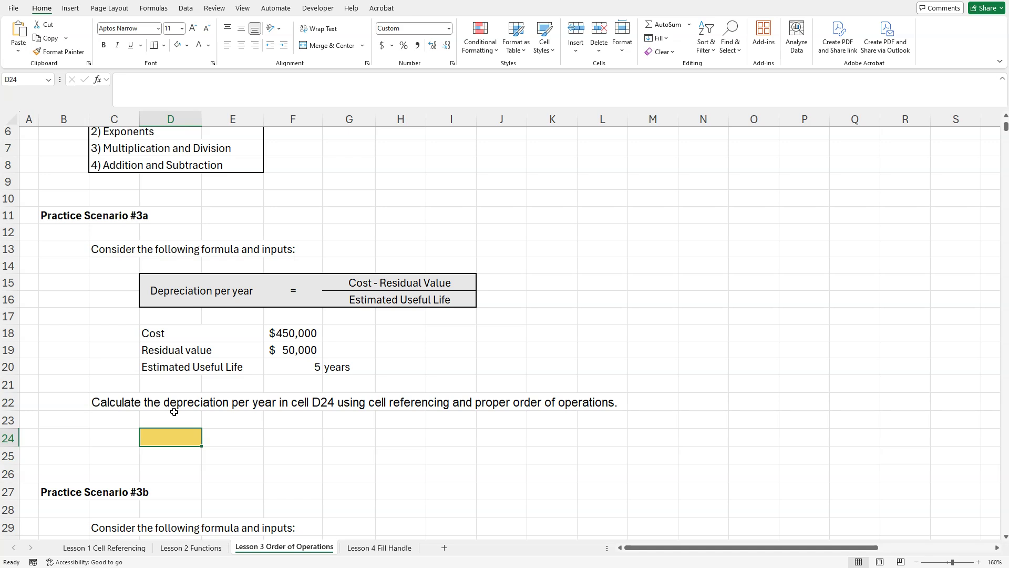
Enter =F18-F19/F20 in D24, which returns $440,000
text(=)
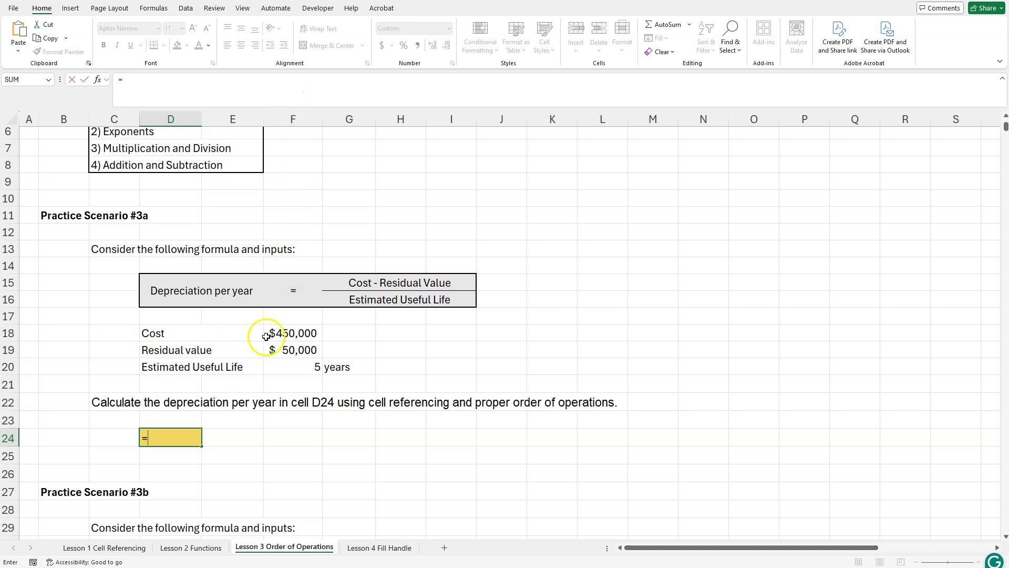
click(294, 333)
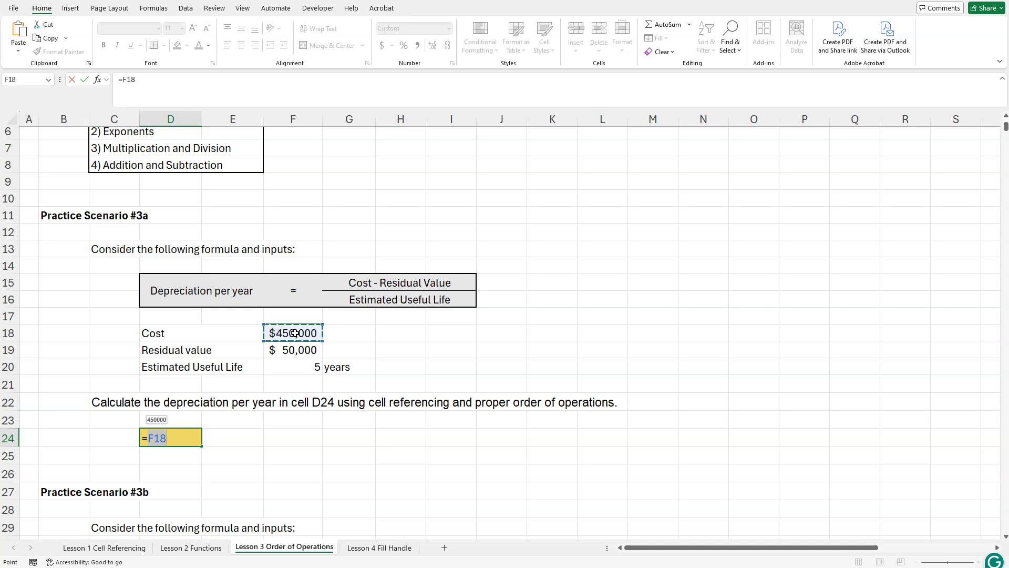
click(186, 435)
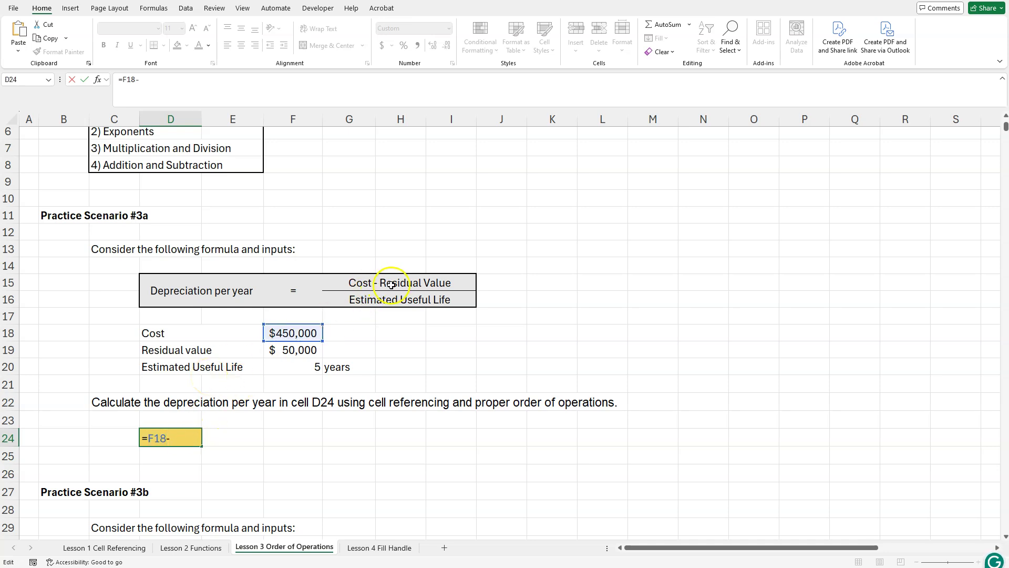
click(291, 350)
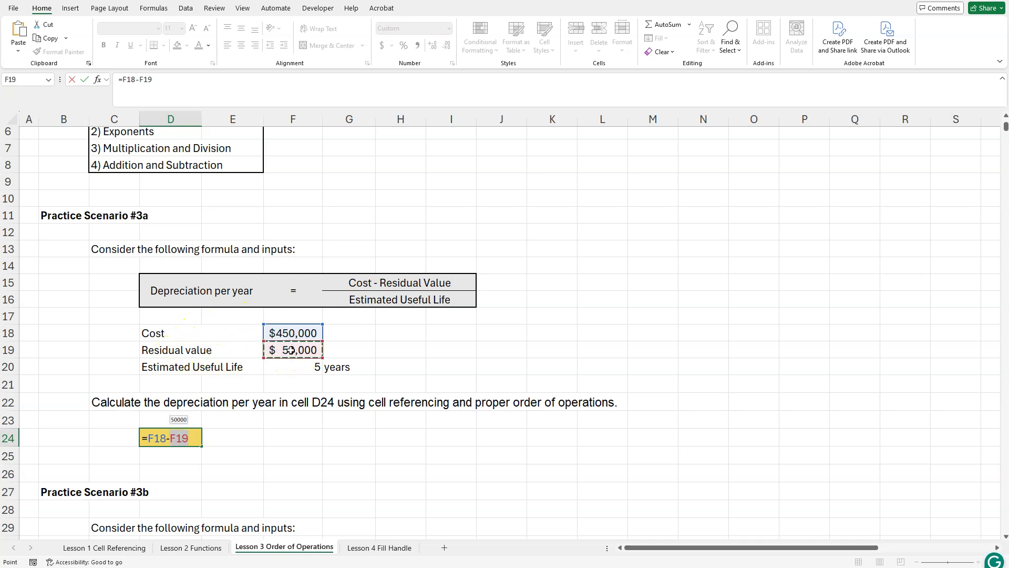
click(196, 437)
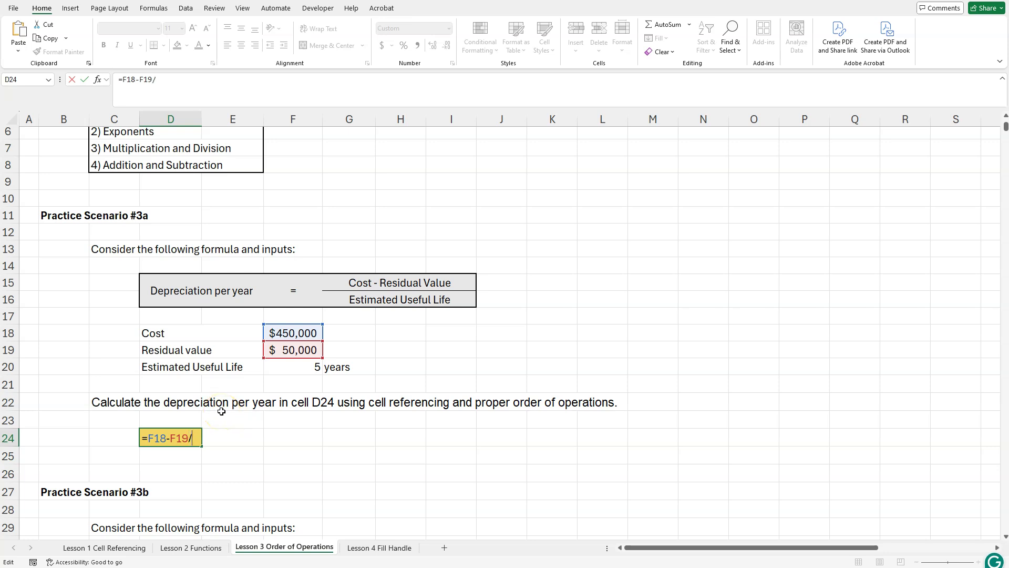
click(290, 368)
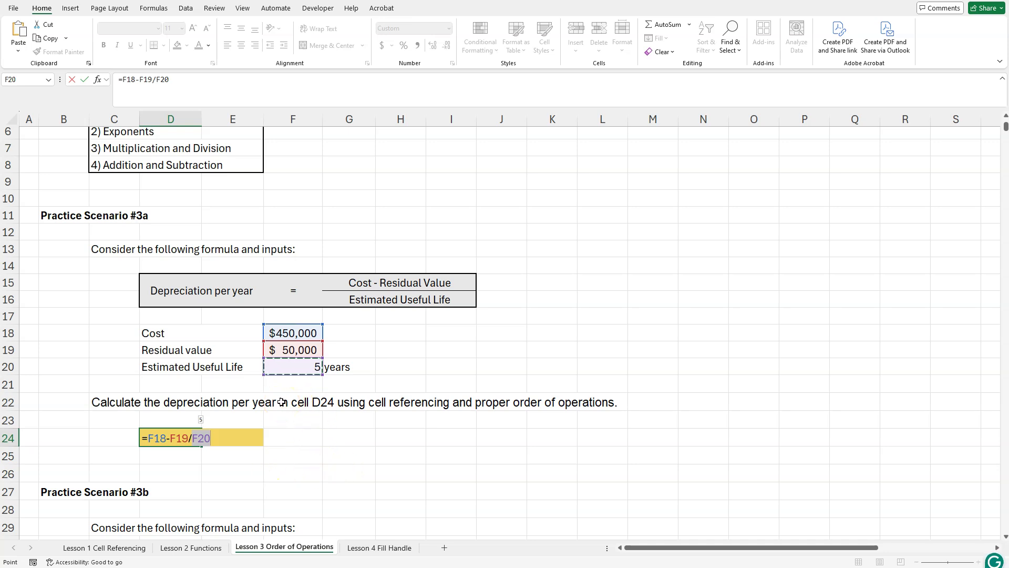
key(Return)
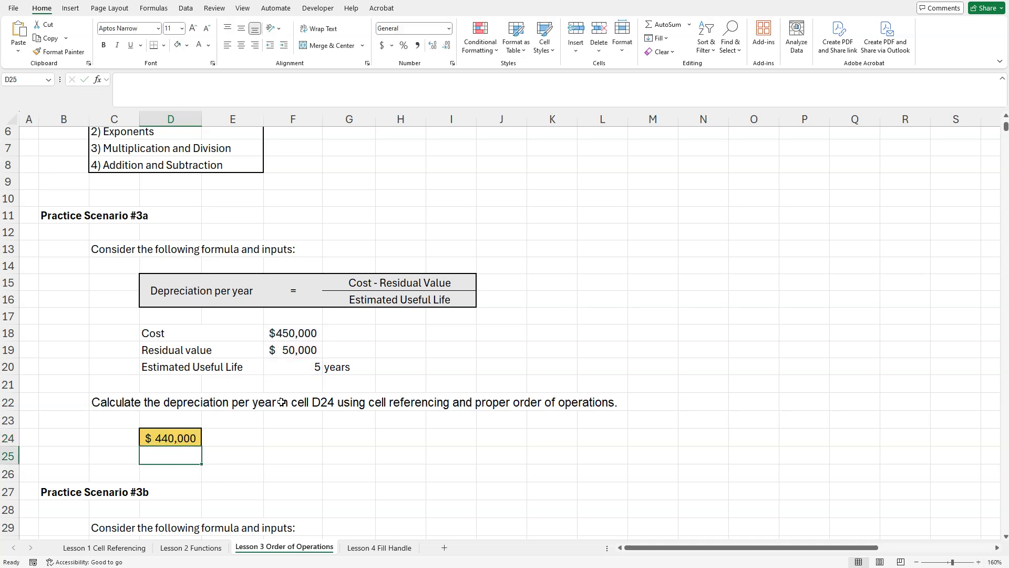
Put D24's formula =F18-F19/F20 into edit mode and review its Cost, Residual and Life references
click(176, 435)
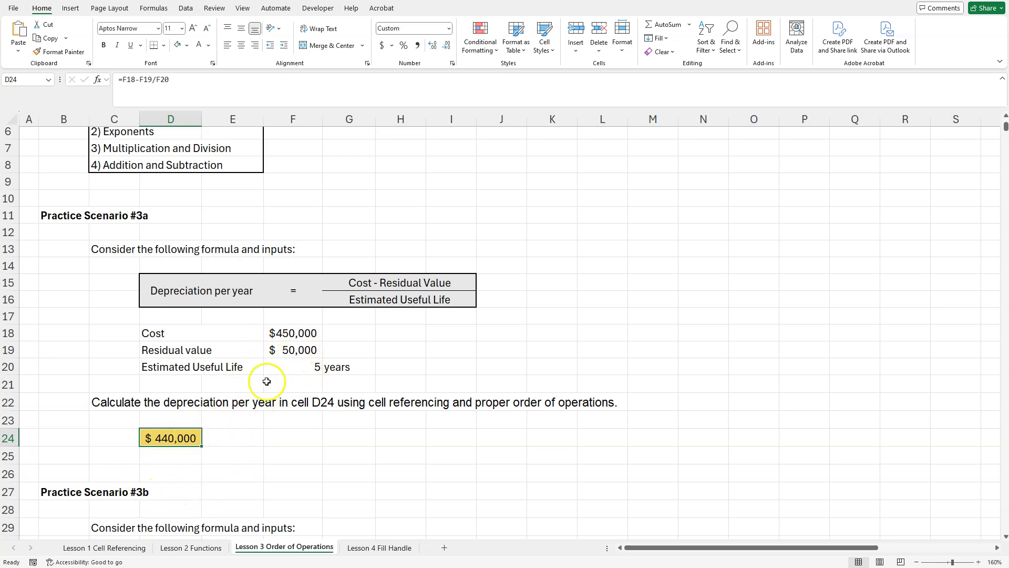
double_click(176, 434)
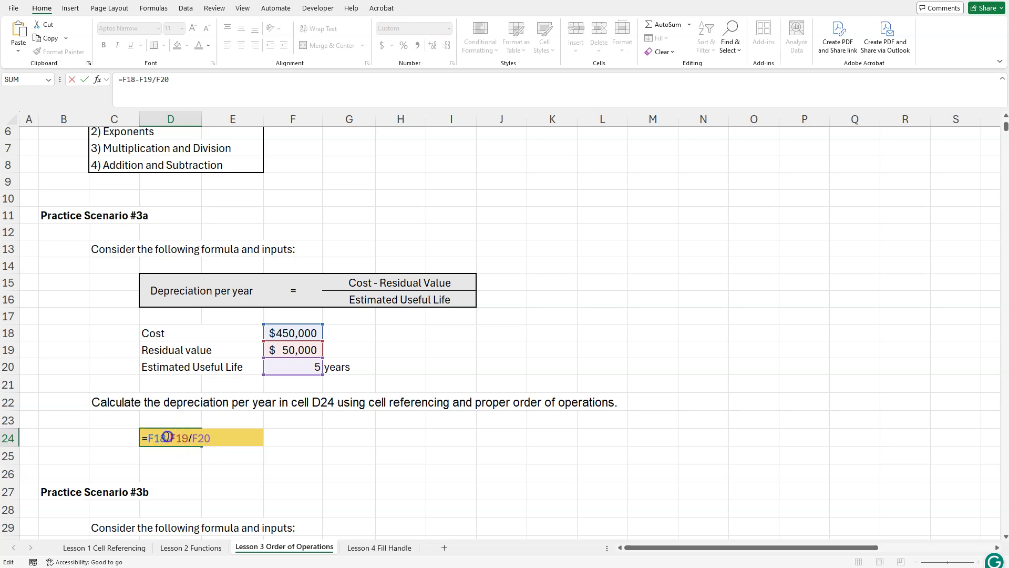
click(169, 437)
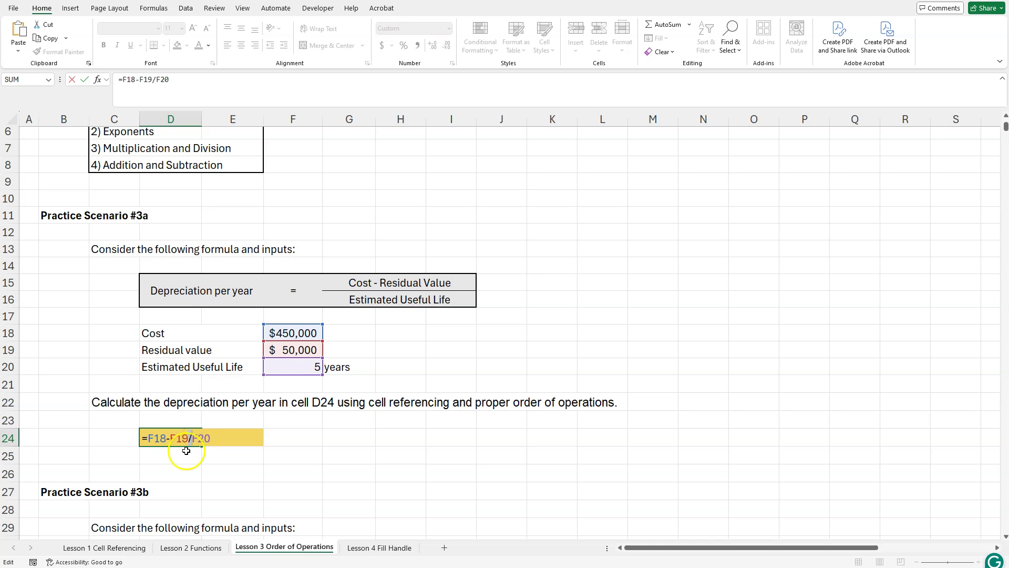
click(183, 438)
scroll(177, 313, up, 1)
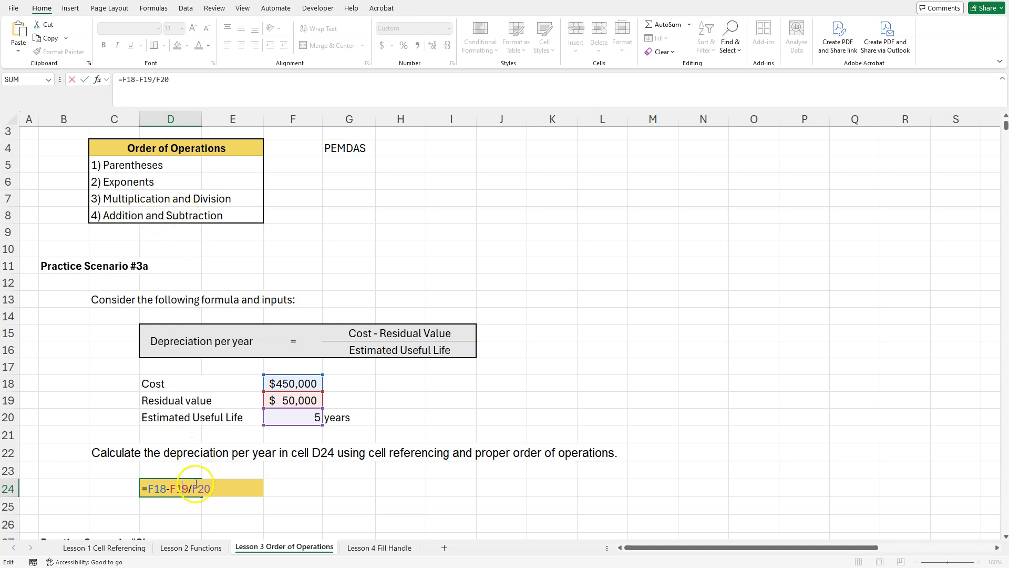
scroll(192, 487, down, 1)
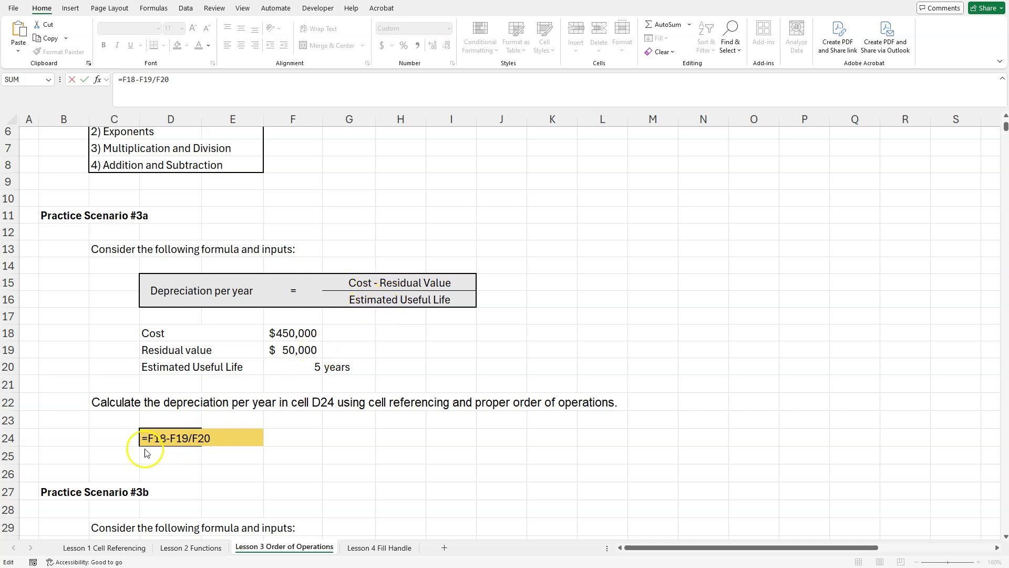
scroll(204, 383, up, 1)
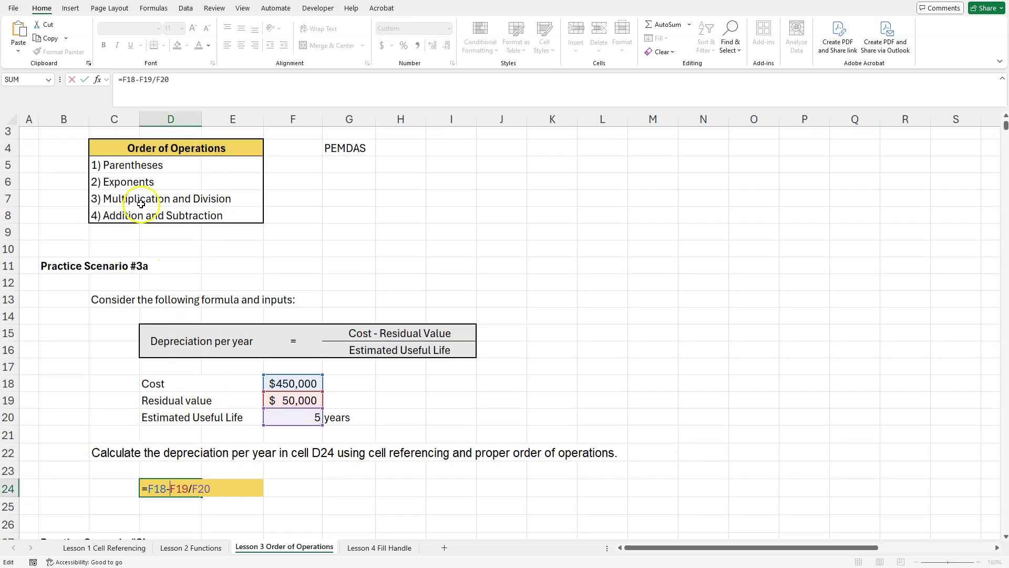
Wrap F18-F19 in parentheses so D24 reads =(F18-F19)/F20 and shows $80,000
click(181, 486)
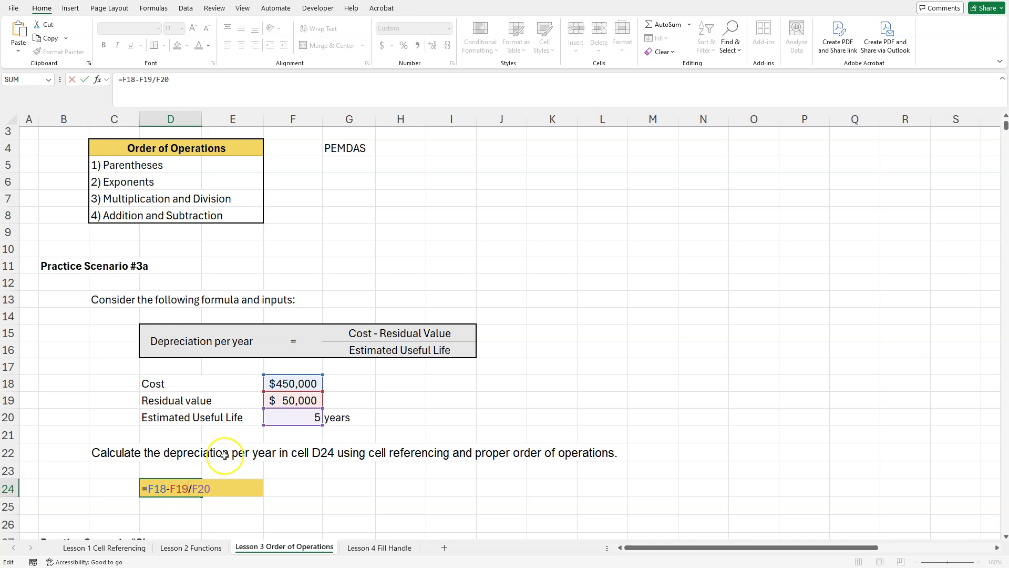
text())
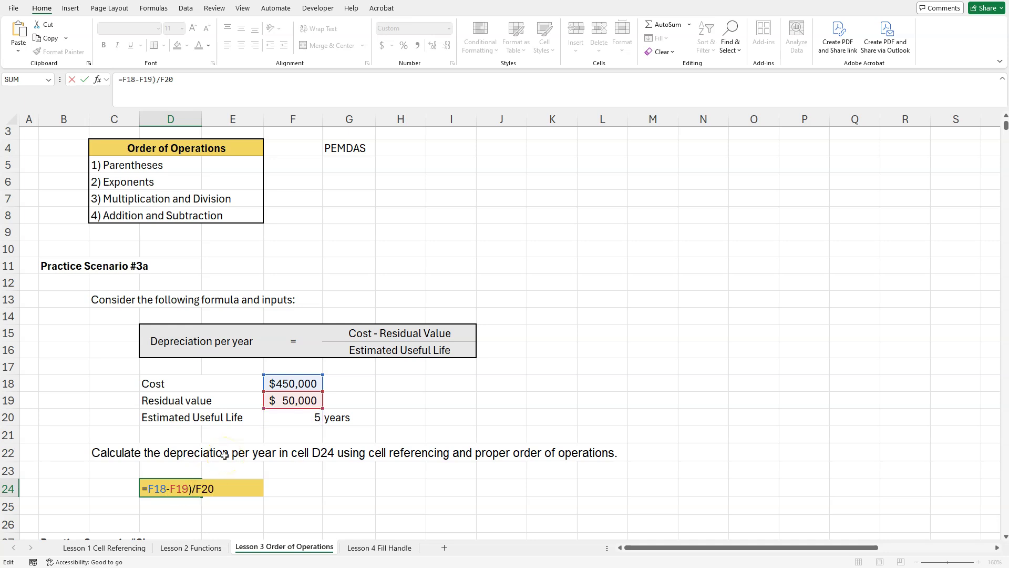
click(151, 488)
text(()
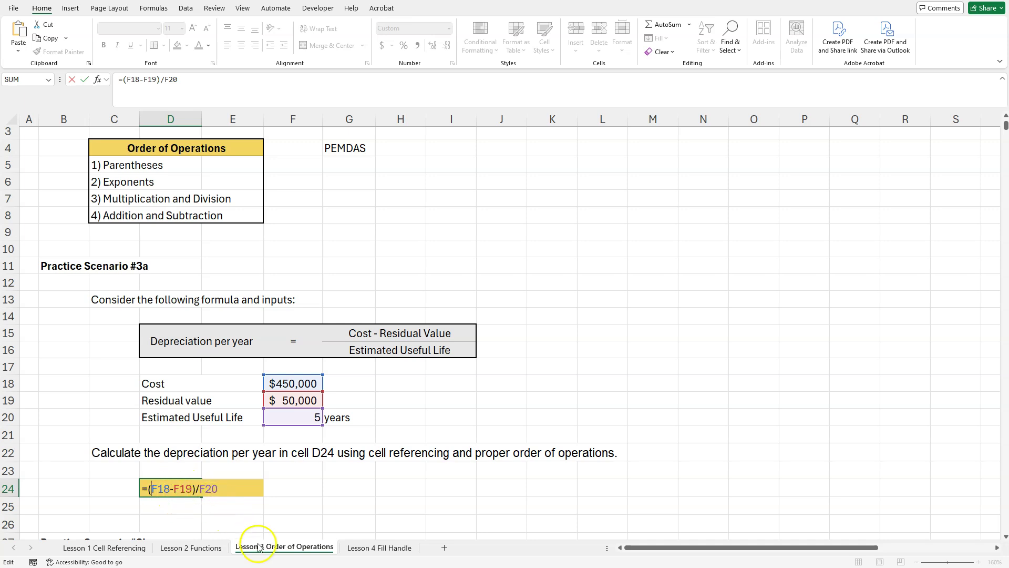
click(229, 490)
key(Return)
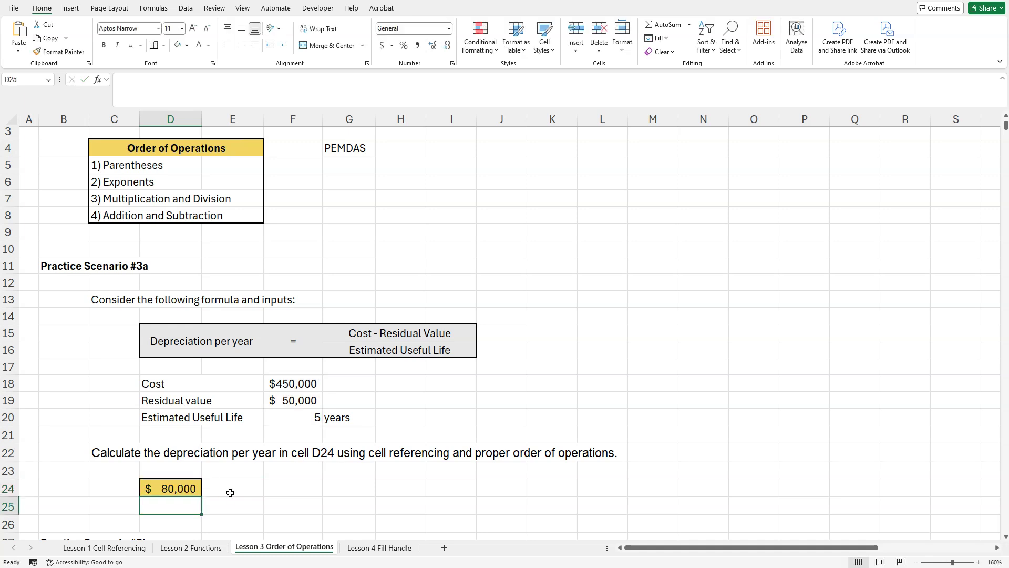
click(176, 487)
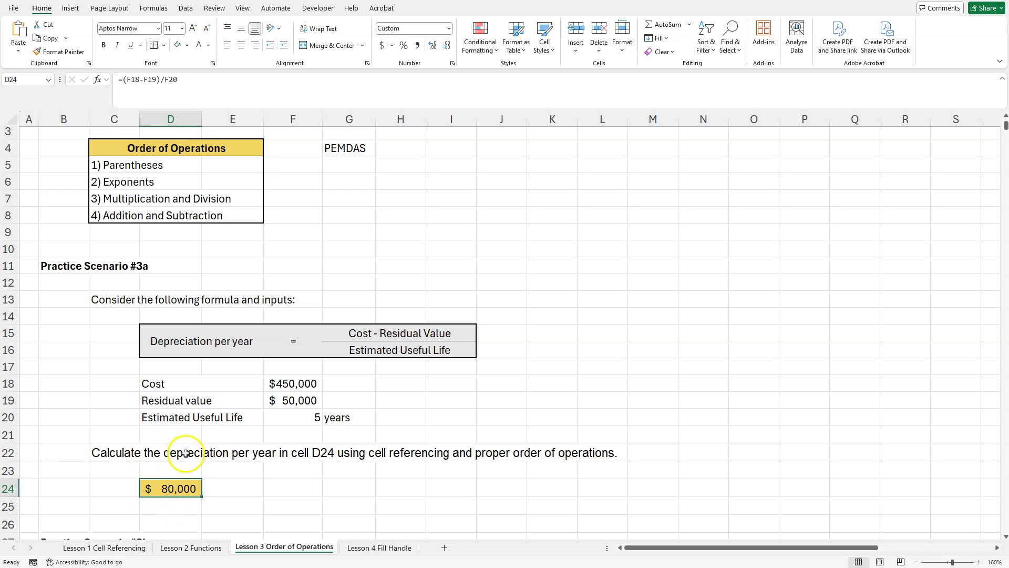
click(290, 489)
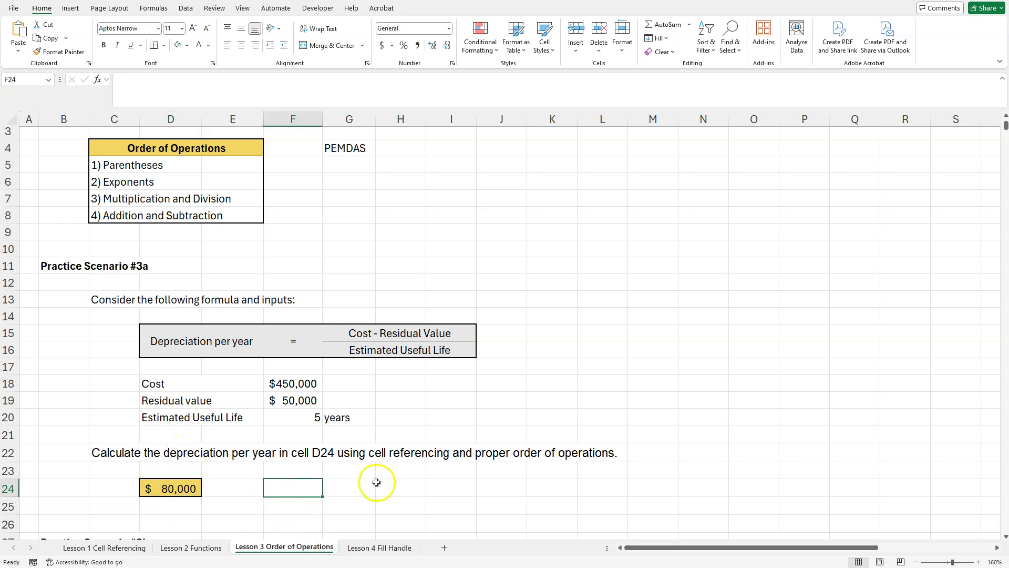
Scroll to Practice Scenario #3b and select the Year 2 cash $40,000 and Year 1 $50,000
scroll(377, 484, down, 6)
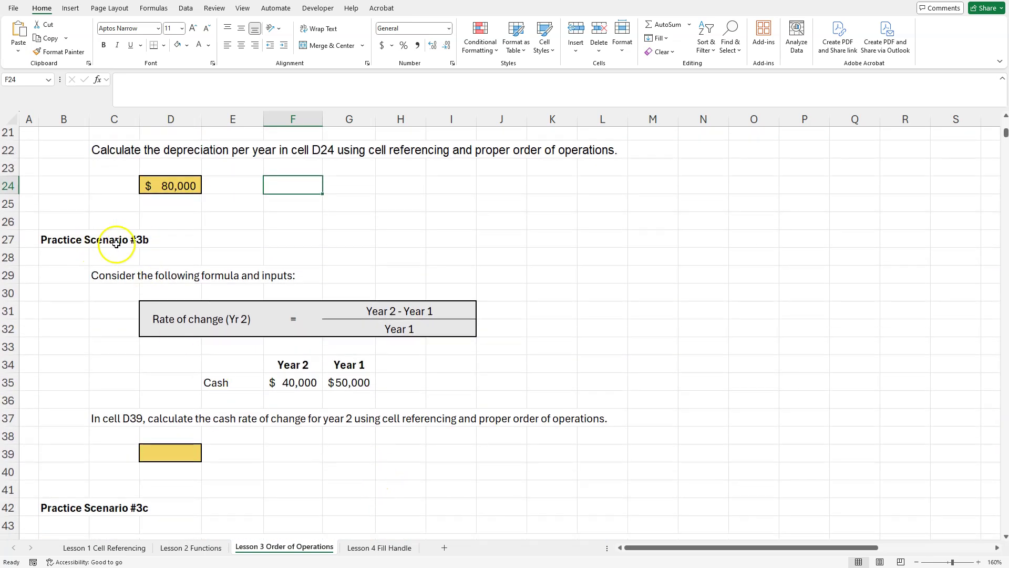
scroll(169, 262, down, 1)
scroll(169, 262, up, 1)
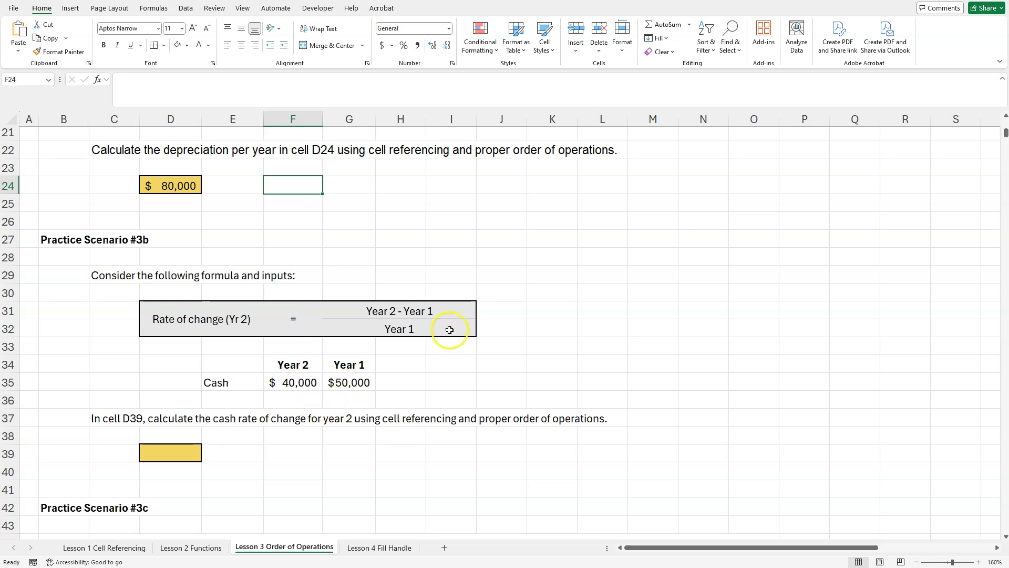
click(293, 383)
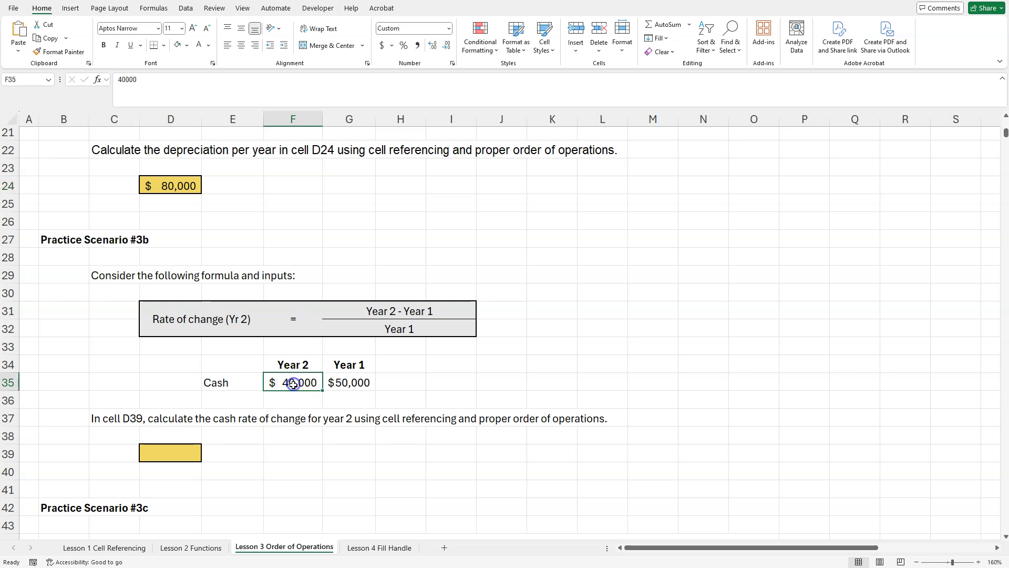
click(347, 381)
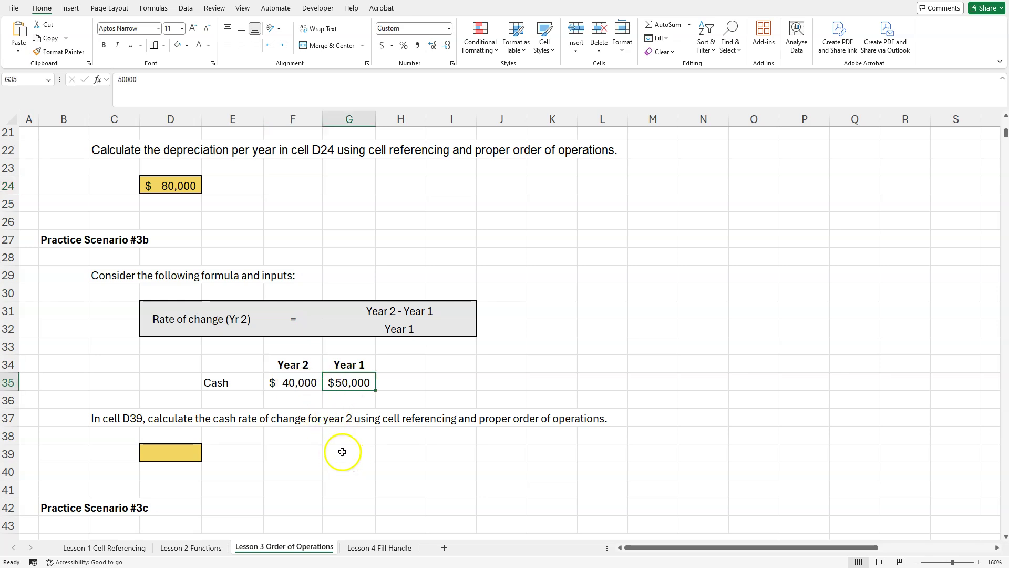
click(401, 329)
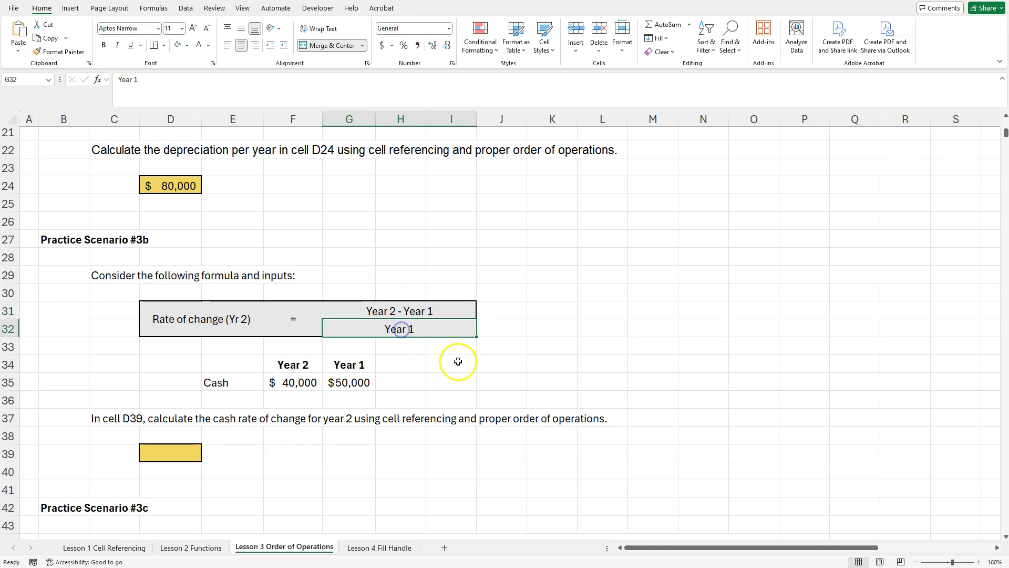
Select cells around Practice Scenario #3b's empty answer cell D39
scroll(457, 349, up, 4)
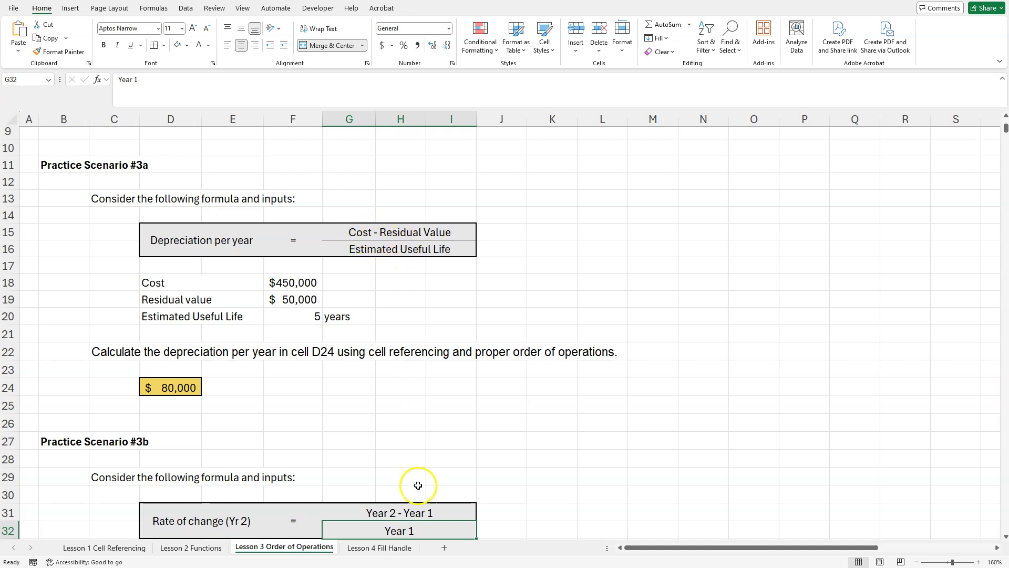
scroll(417, 479, down, 1)
click(421, 462)
click(408, 475)
click(416, 465)
click(407, 477)
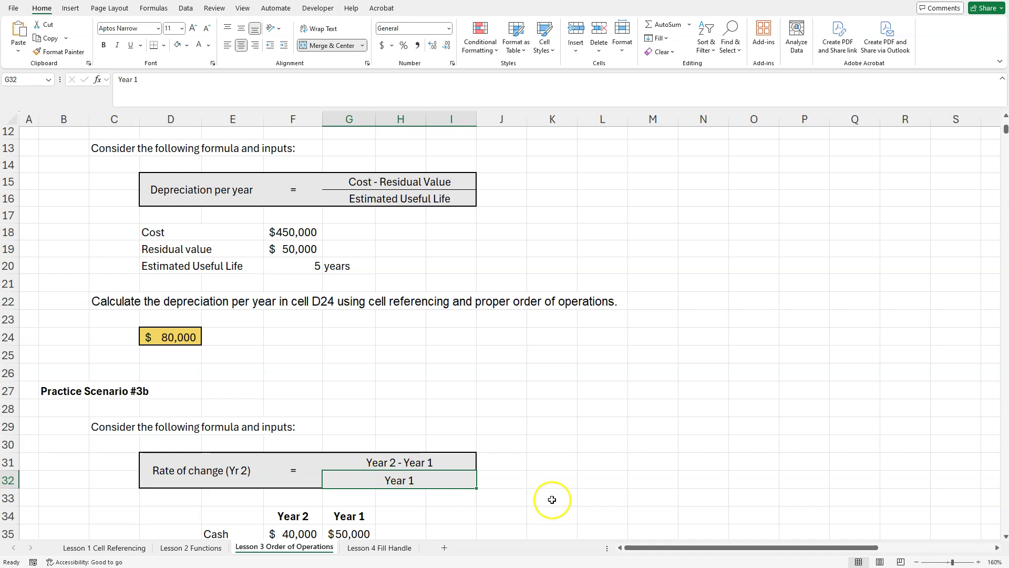
scroll(551, 500, down, 3)
Enter =F35-G35/G35 in D39, getting 39999.00, and reopen it for editing
click(179, 453)
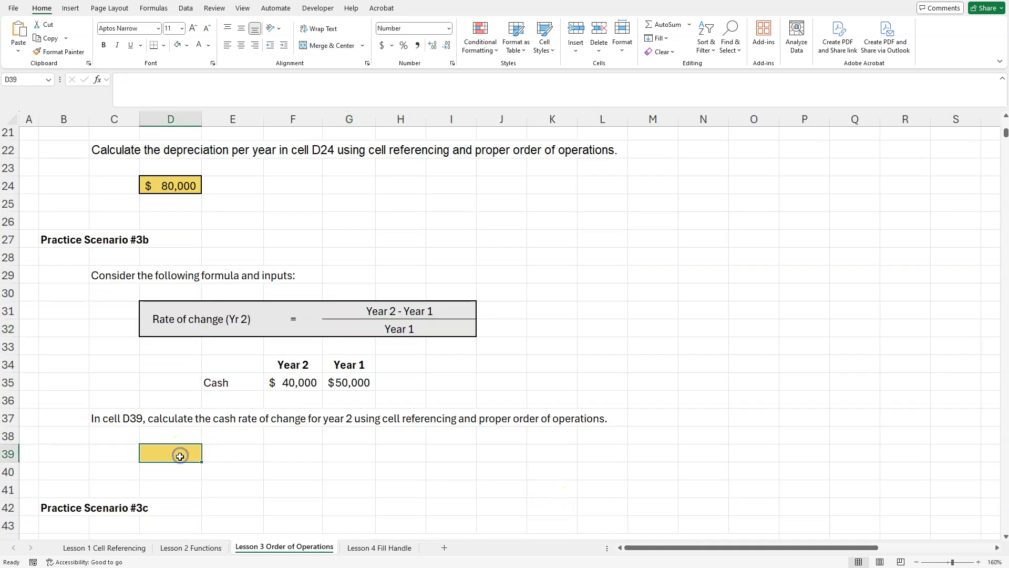
text(=)
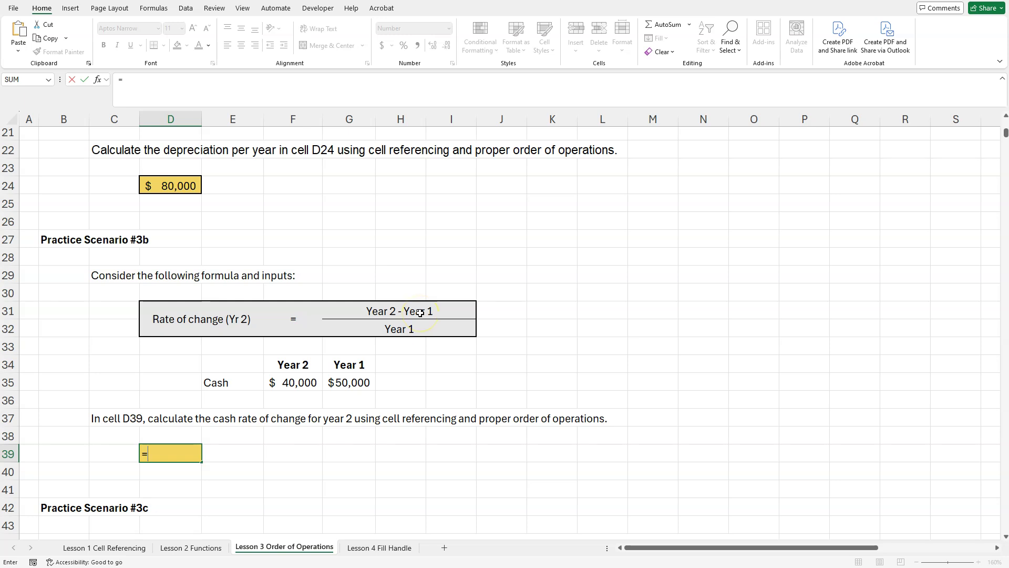
click(291, 382)
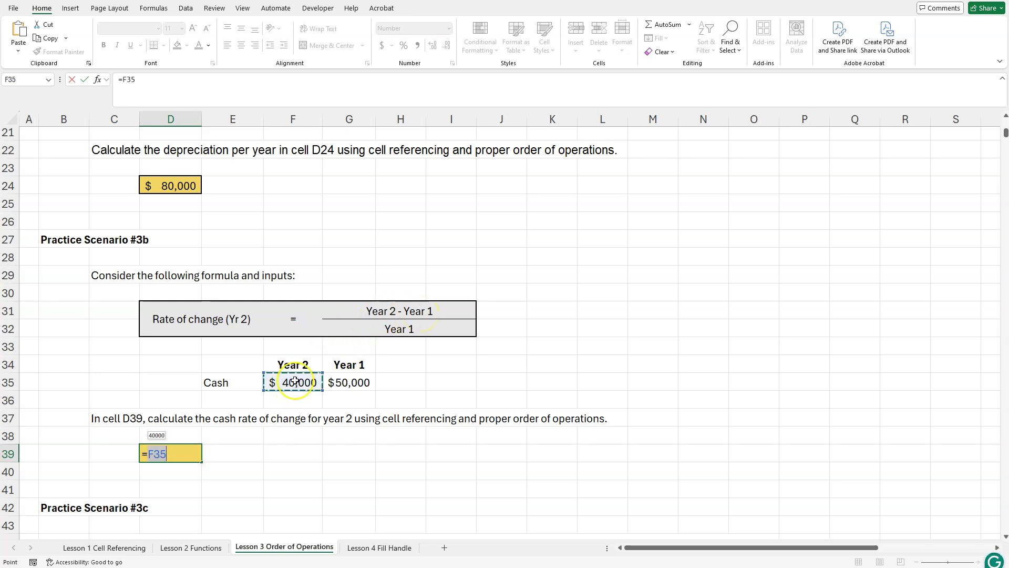
text(-)
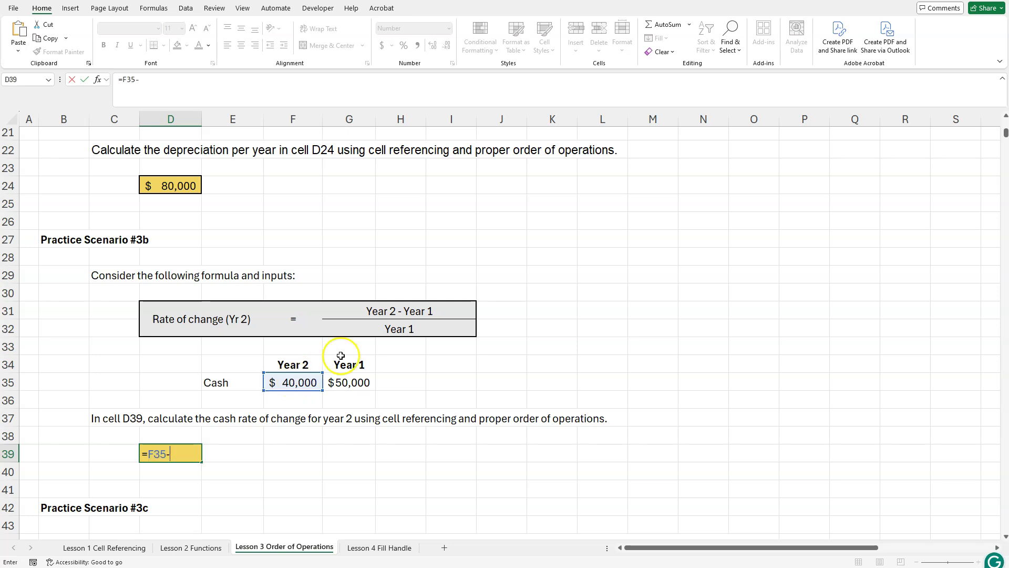
click(360, 381)
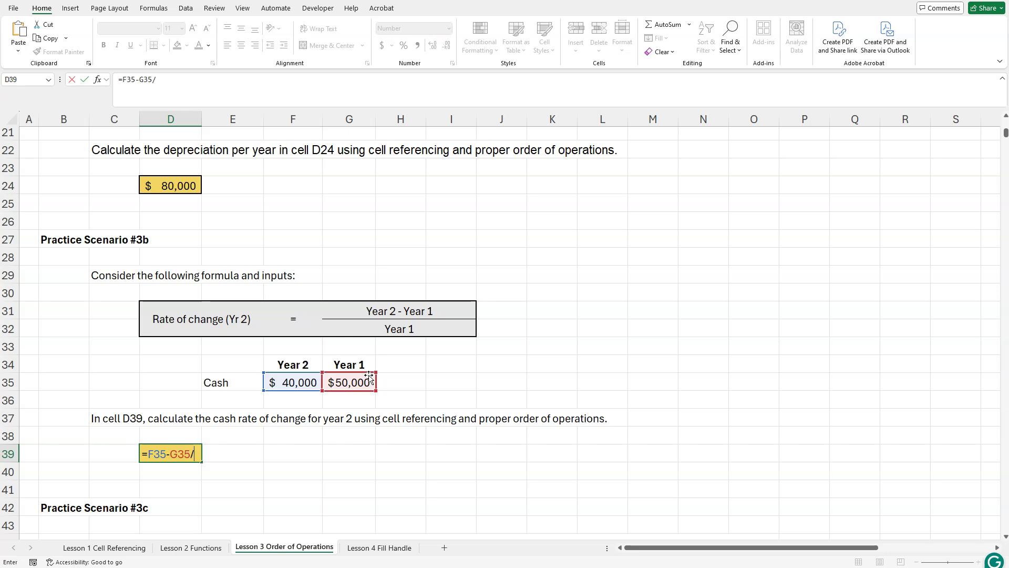
click(364, 383)
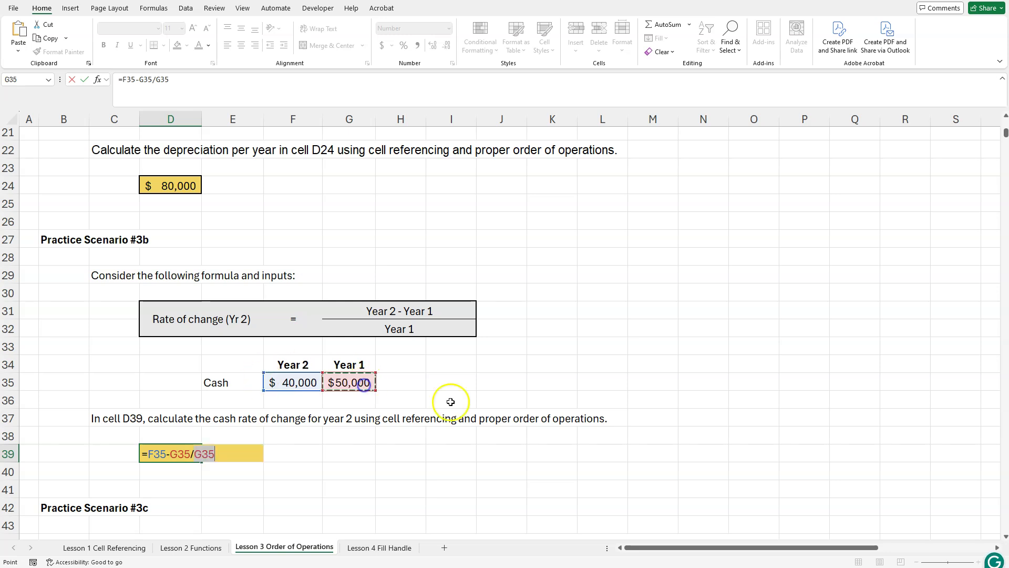
key(Return)
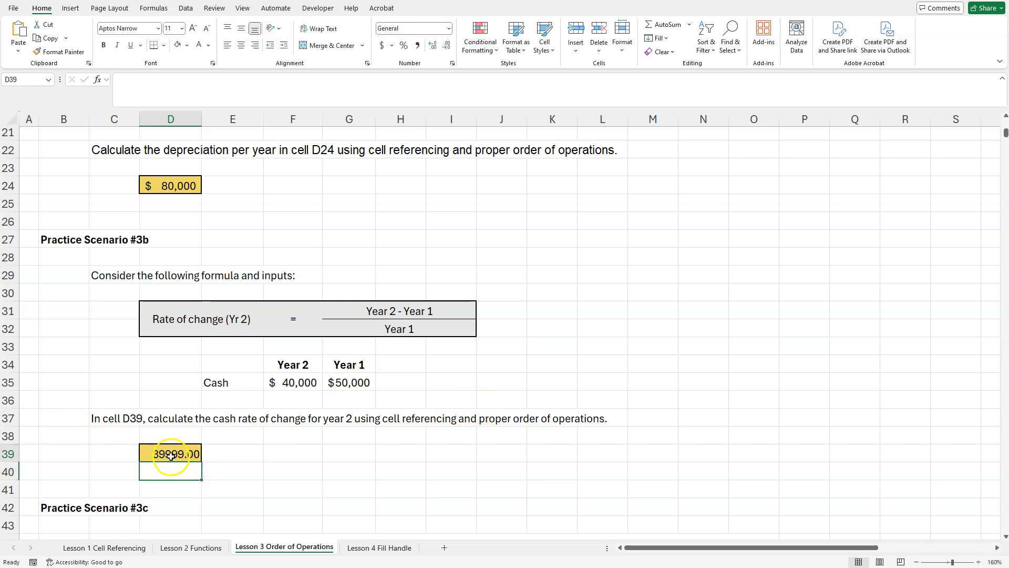
click(173, 456)
double_click(181, 454)
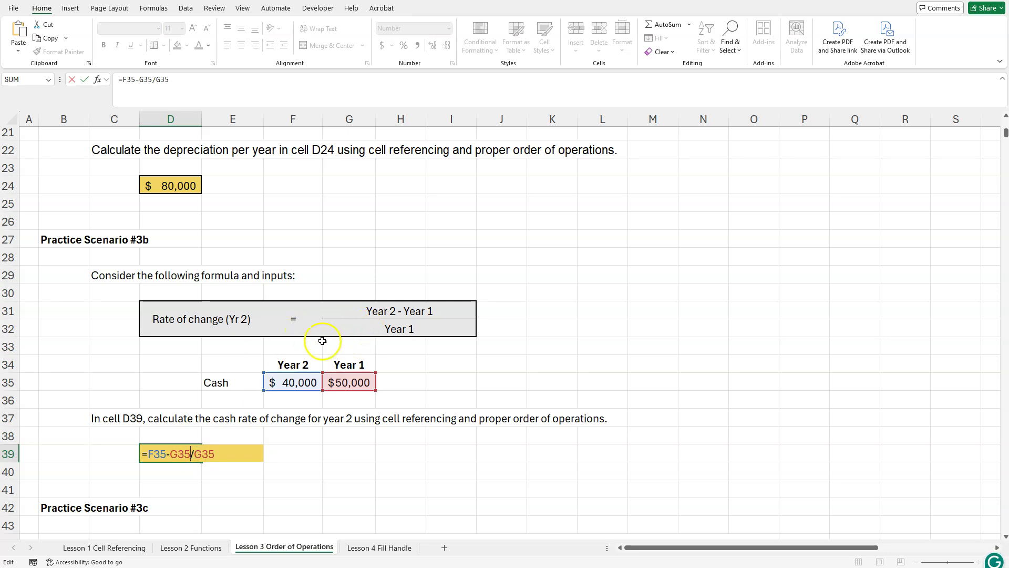
Add parentheses so D39 reads =(F35-G35)/G35, showing -0.20
text())
click(150, 455)
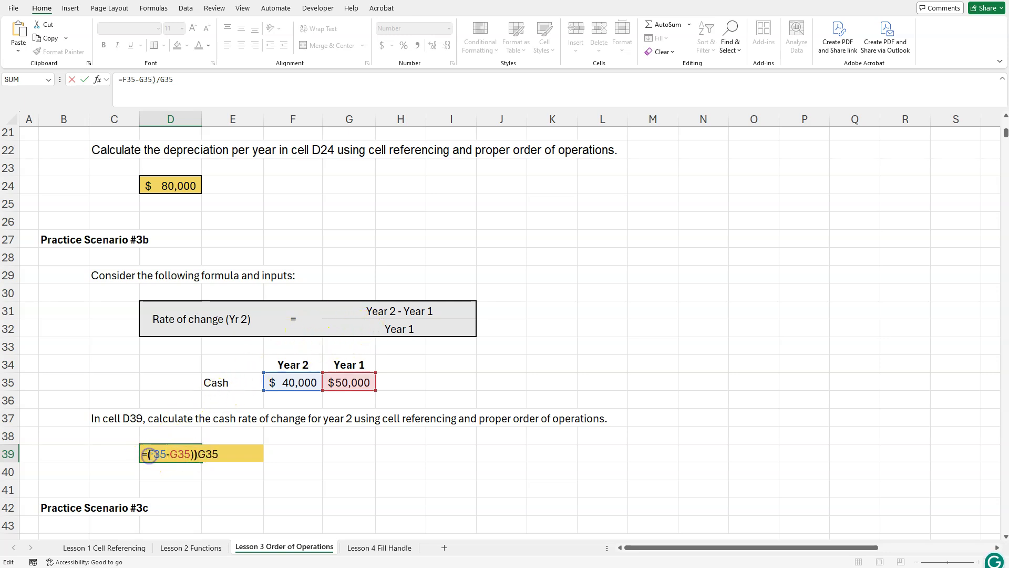
text(()
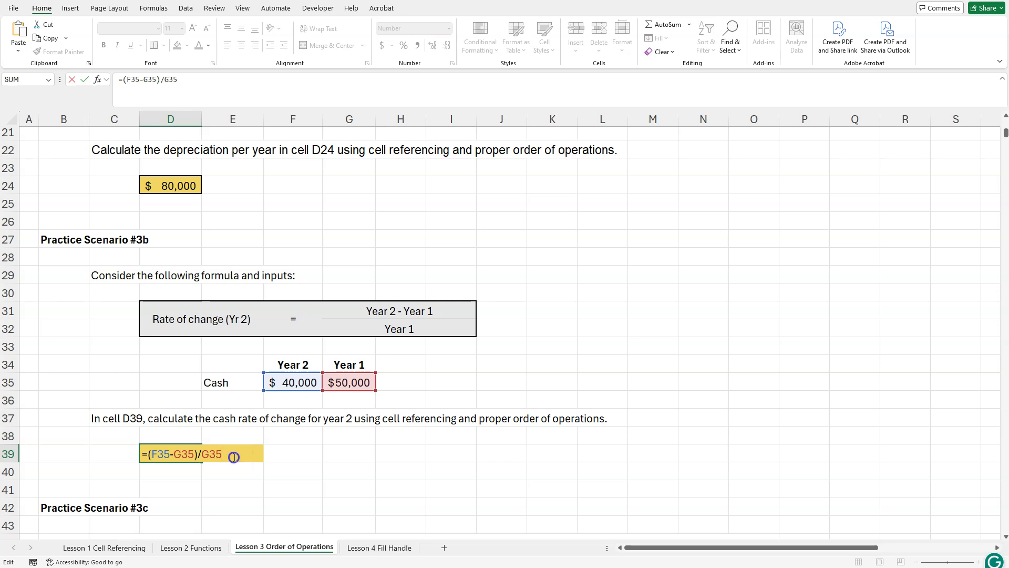
key(Return)
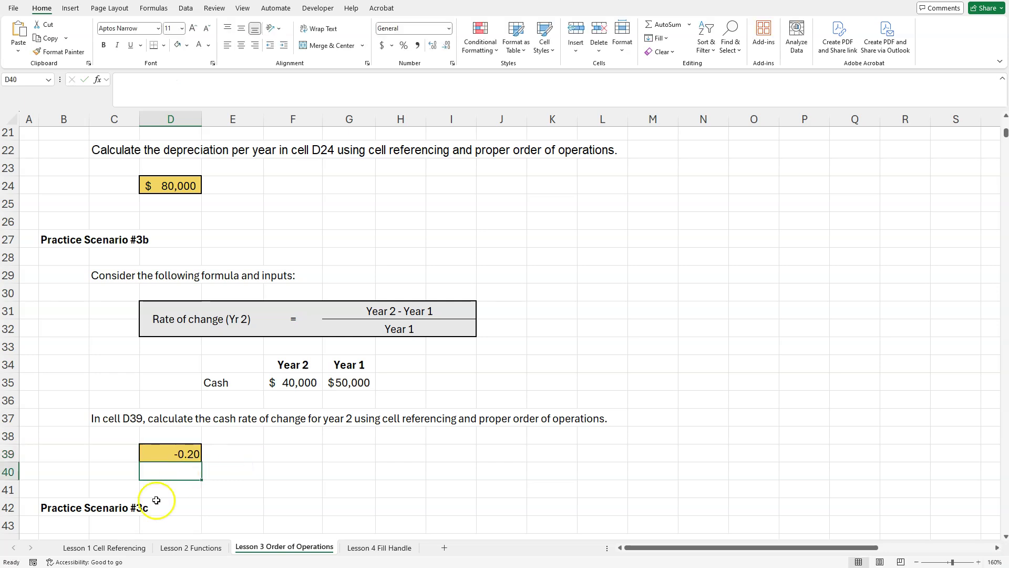
click(181, 457)
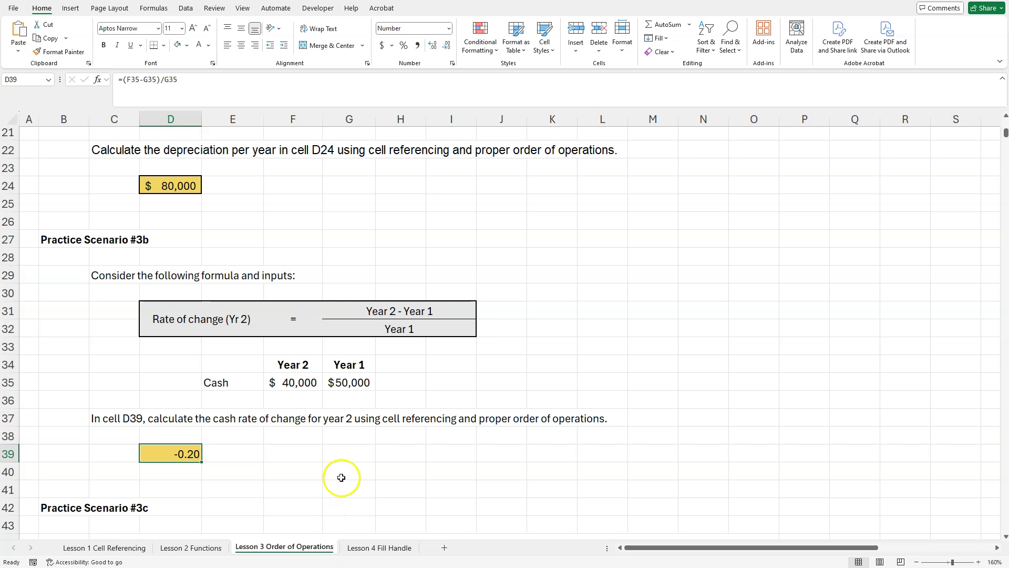
Apply Percent Style to D39 so it displays -20%
scroll(338, 381, down, 1)
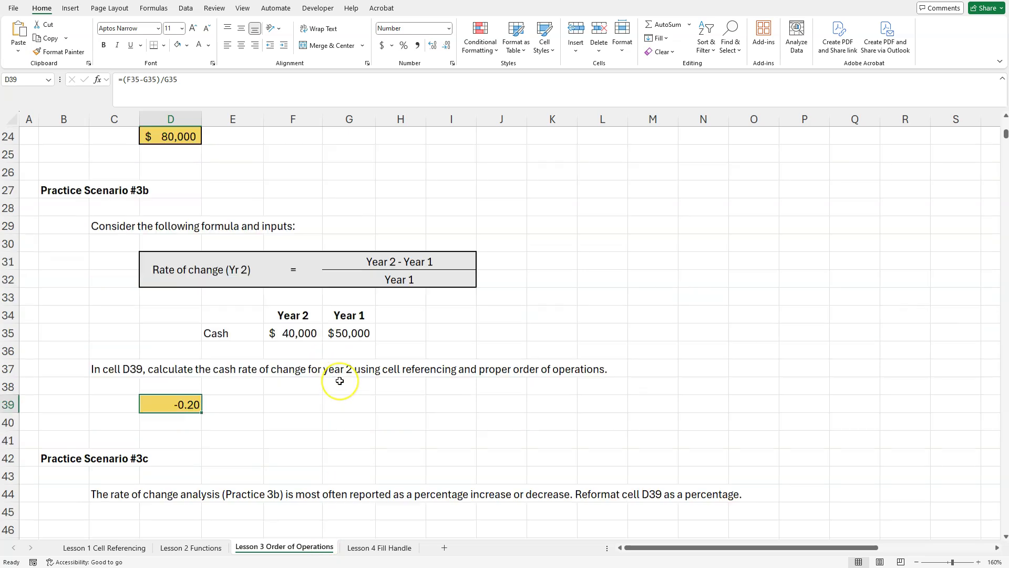
scroll(335, 420, down, 1)
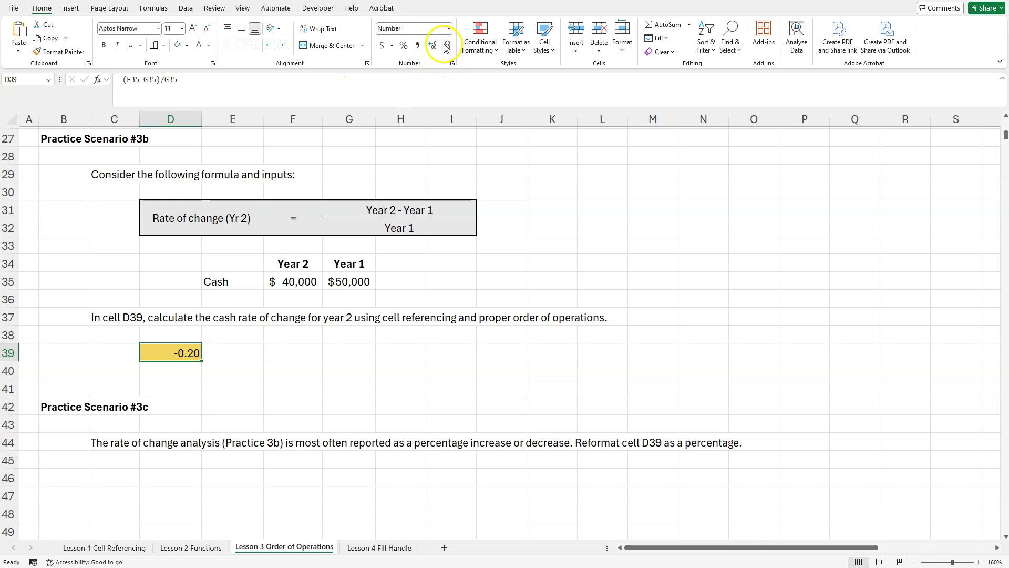
click(403, 48)
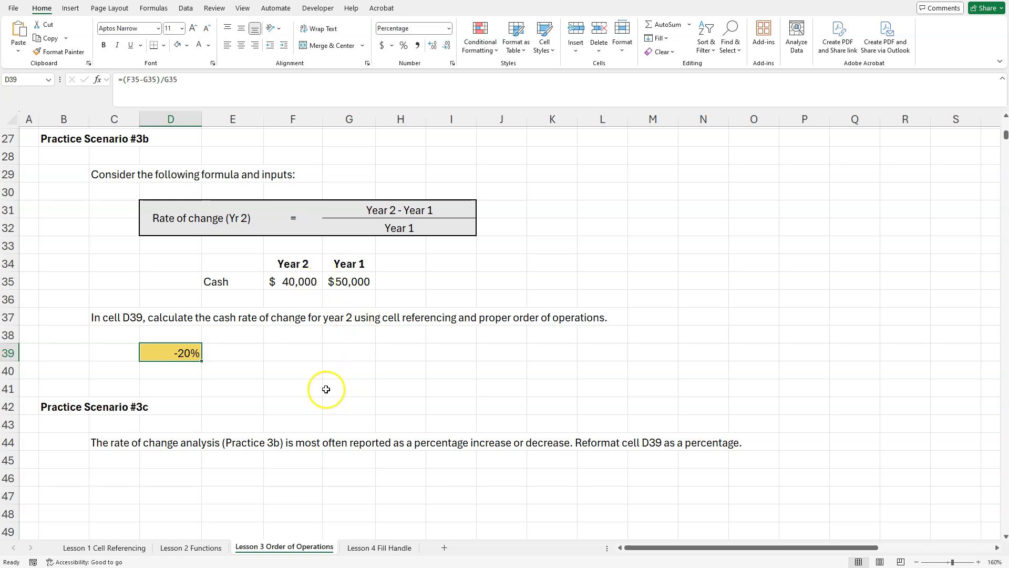
click(233, 371)
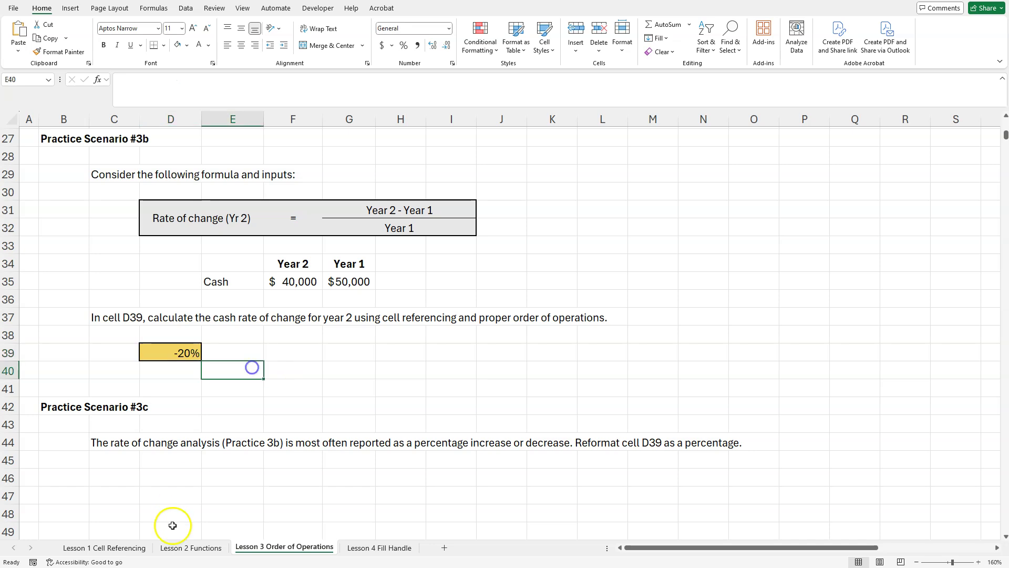
click(170, 514)
click(336, 494)
scroll(612, 445, up, 3)
scroll(612, 446, up, 6)
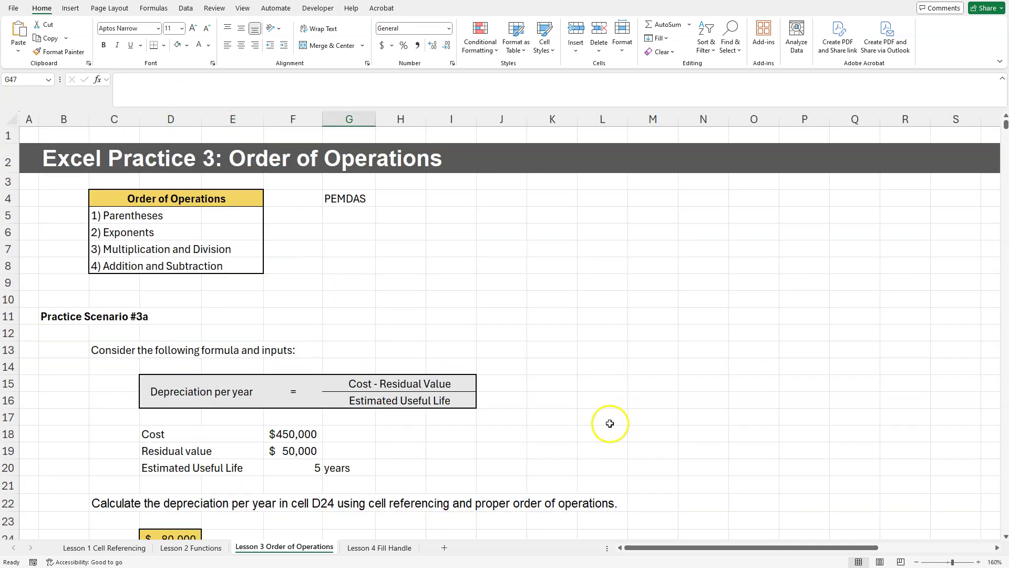
drag(113, 220, 110, 261)
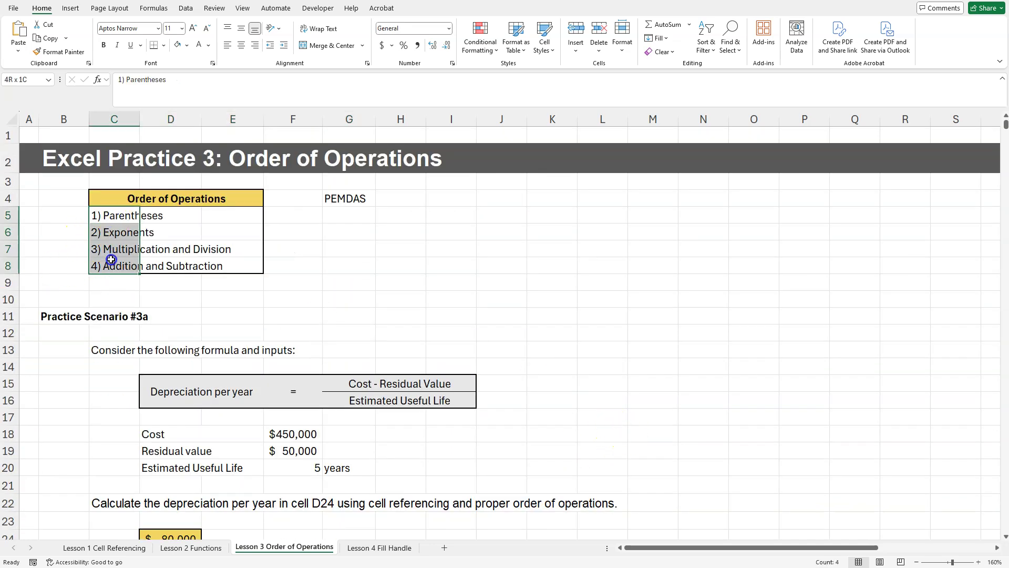
click(306, 288)
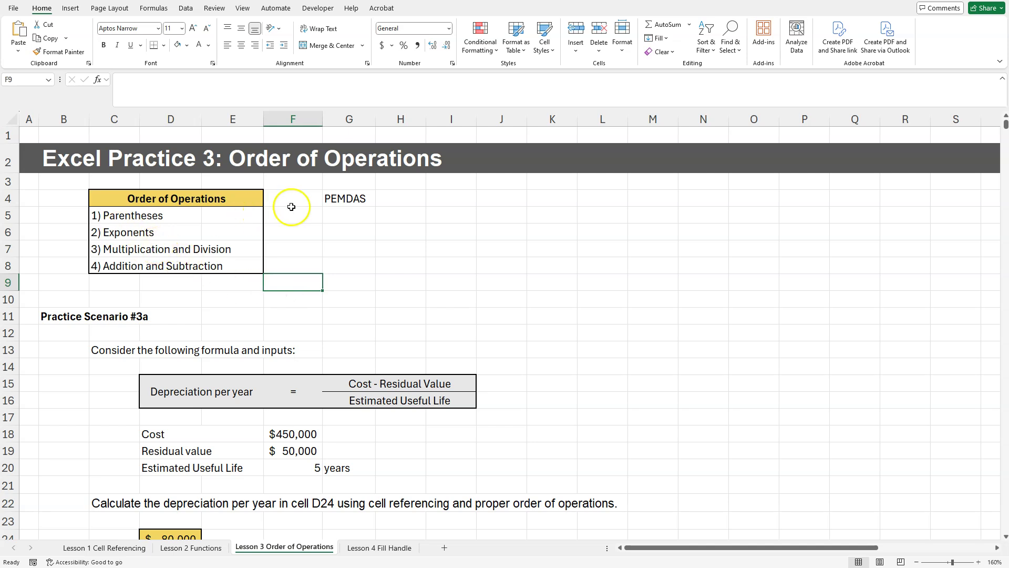
click(329, 203)
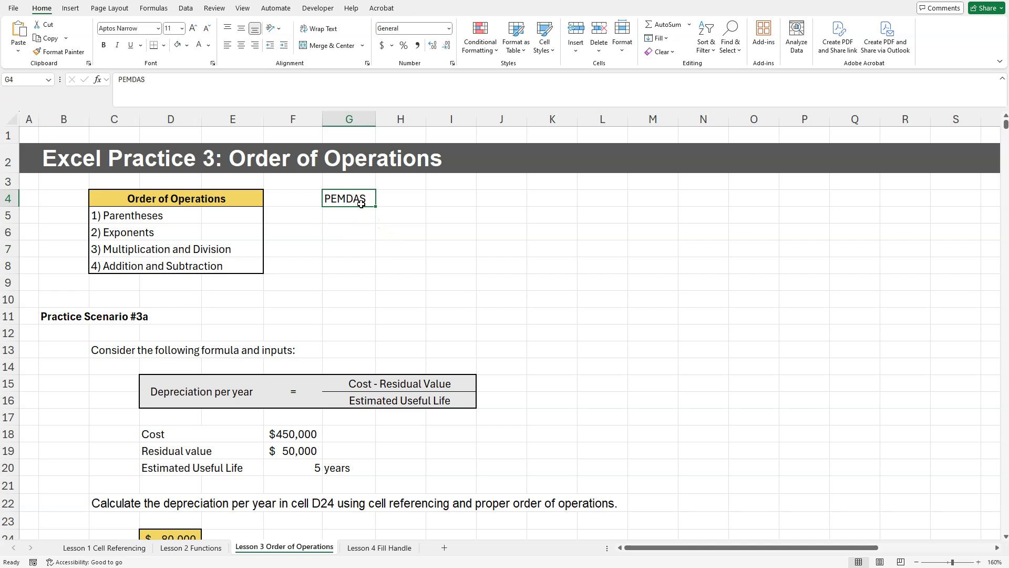
click(336, 287)
scroll(370, 263, down, 3)
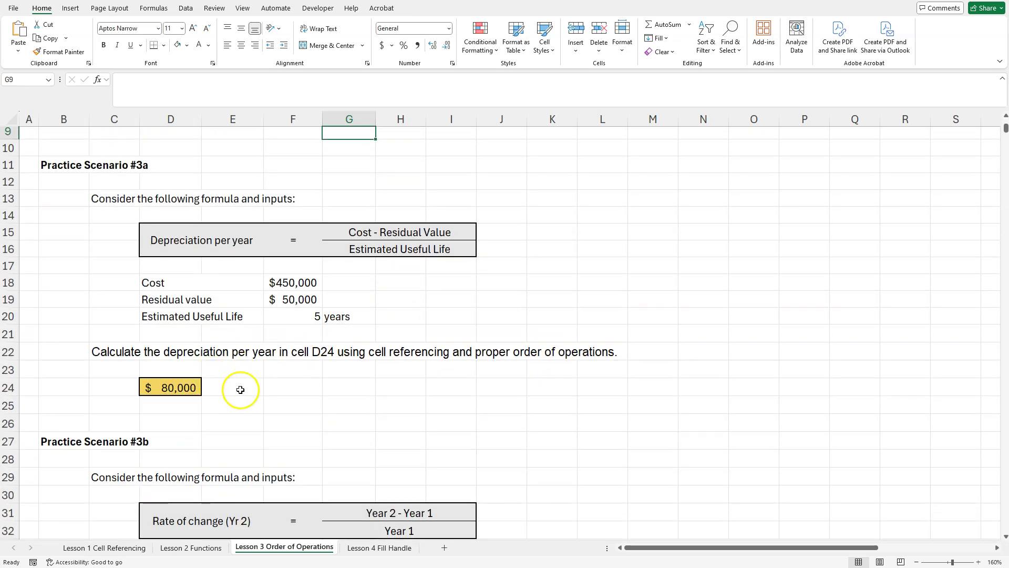
scroll(240, 389, down, 1)
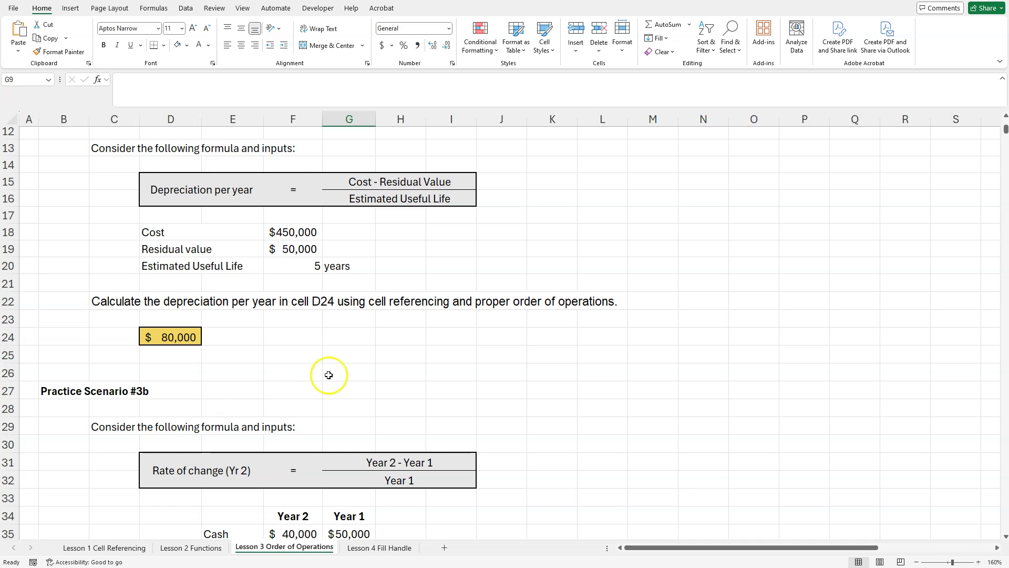
click(192, 361)
click(329, 334)
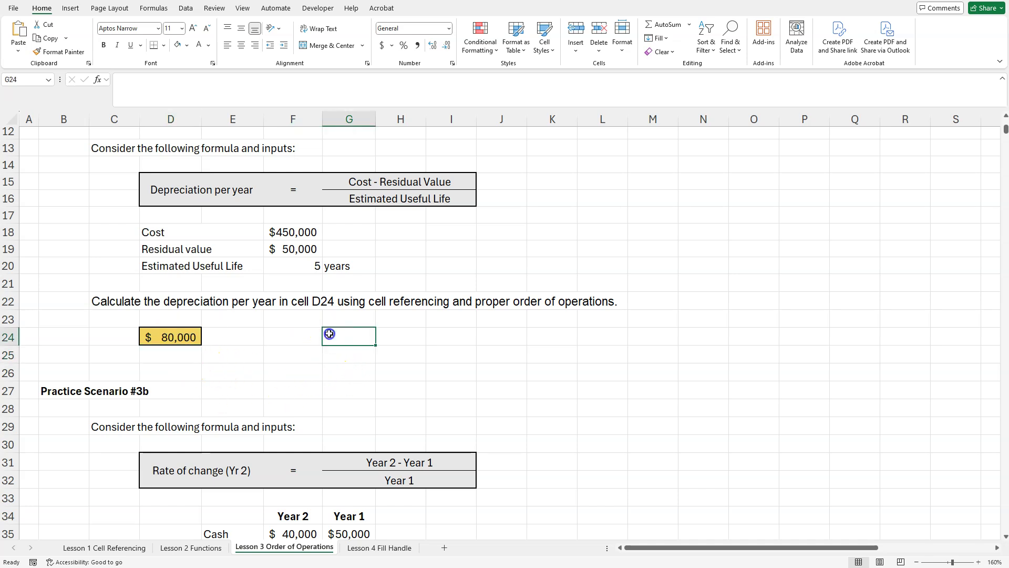
click(304, 339)
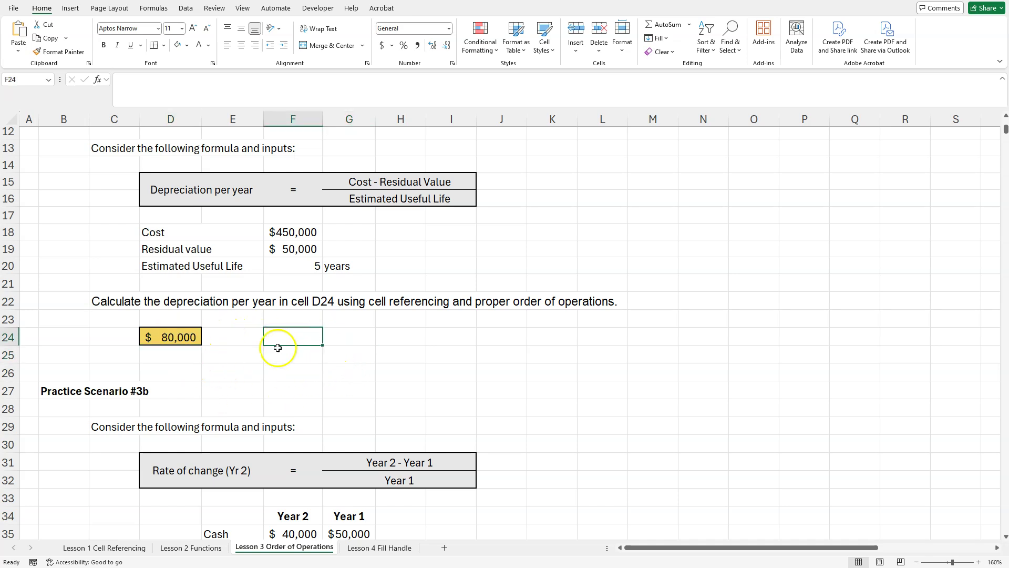